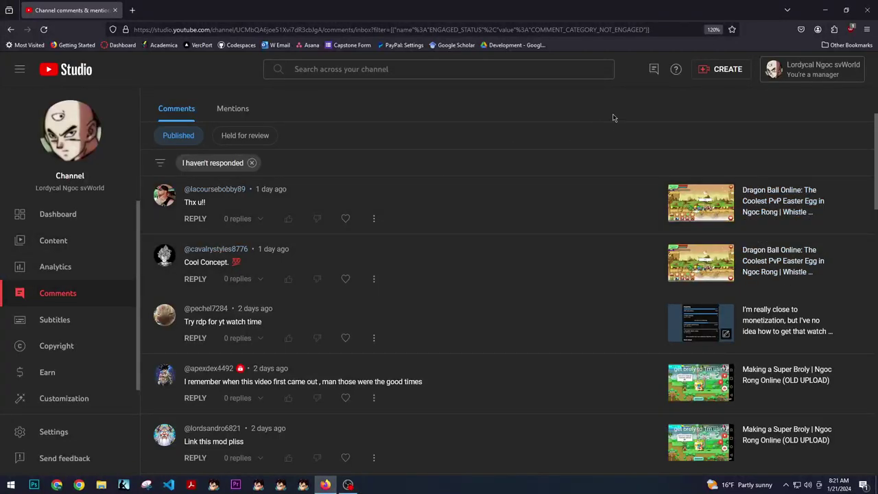
- Open the first comment's monetization community post from the Studio Comments list
{"action": "scroll", "coordinate": [614, 118], "scroll_direction": "down", "scroll_amount": 1}
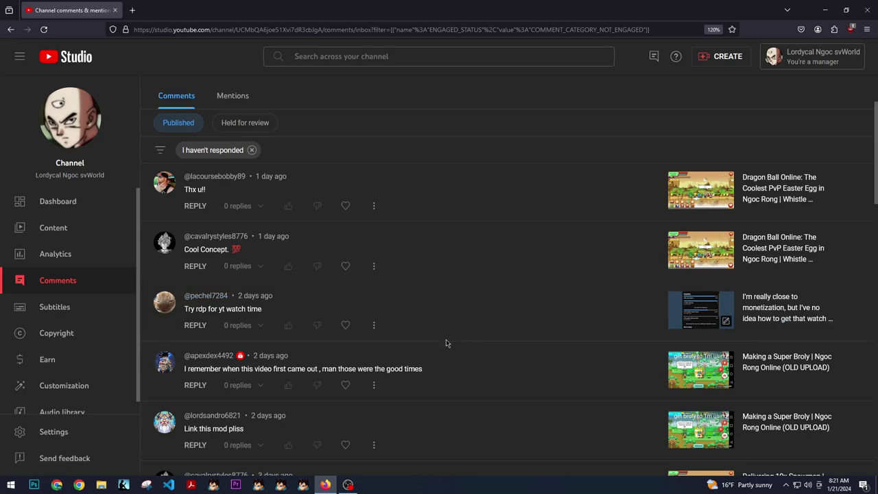
{"action": "scroll", "coordinate": [447, 326], "scroll_direction": "up", "scroll_amount": 1}
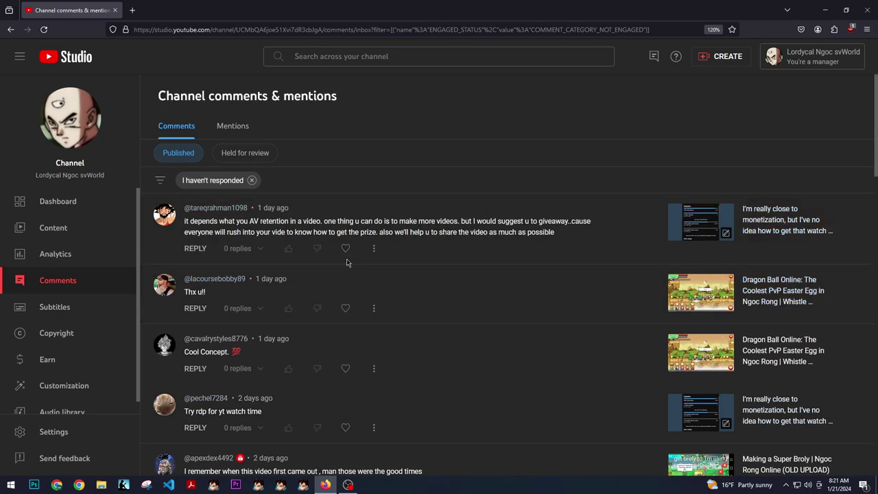
{"action": "scroll", "coordinate": [370, 398], "scroll_direction": "down", "scroll_amount": 1}
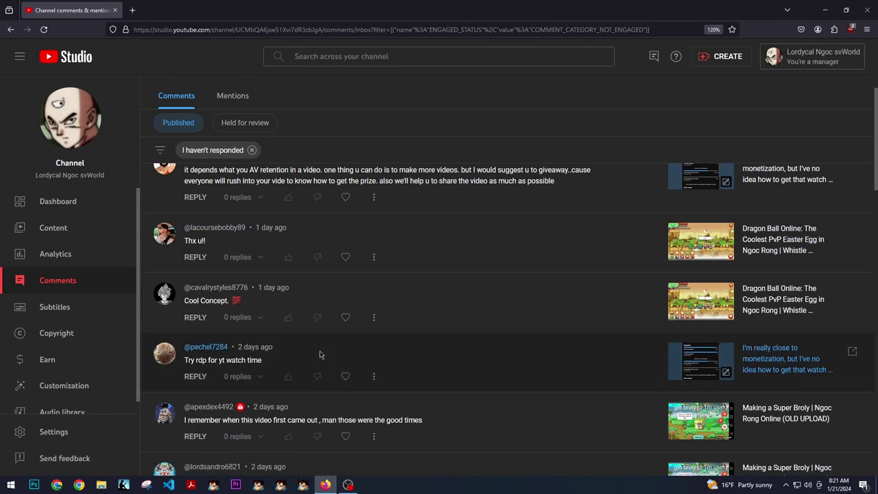
{"action": "scroll", "coordinate": [316, 343], "scroll_direction": "up", "scroll_amount": 1}
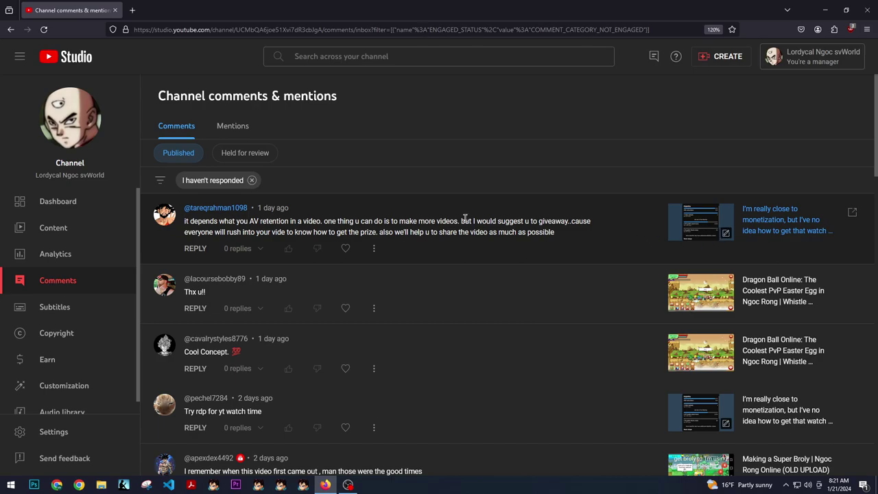
{"action": "left_click", "coordinate": [761, 221]}
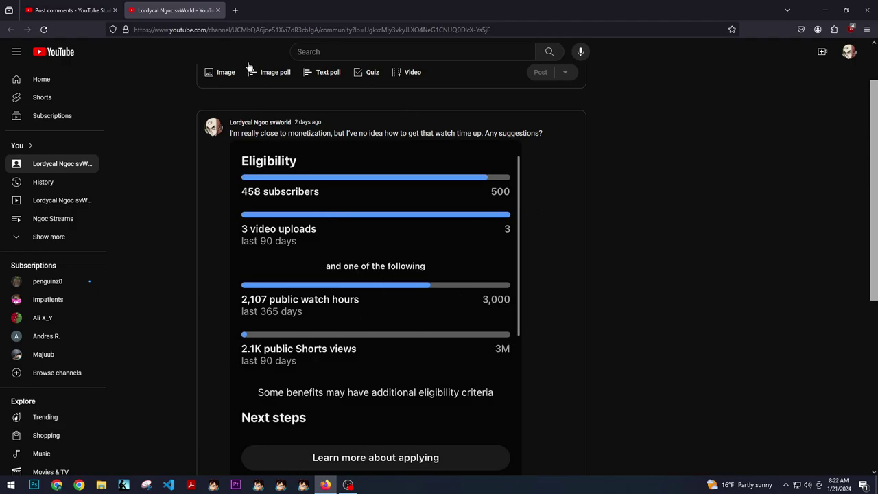
- Return to Studio and go back to the full Channel comments & mentions list
{"action": "left_click", "coordinate": [69, 10]}
{"action": "left_click", "coordinate": [19, 91]}
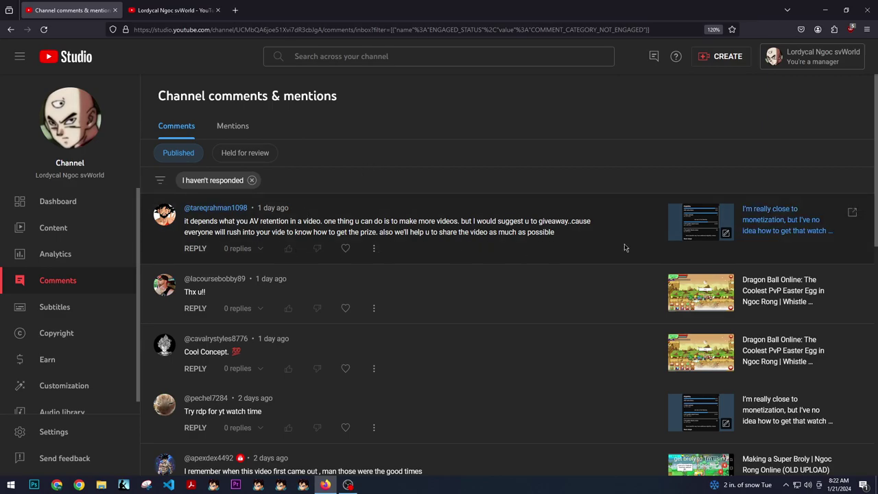
{"action": "left_click_drag", "start_coordinate": [553, 235], "coordinate": [184, 221]}
{"action": "left_click", "coordinate": [327, 218]}
{"action": "left_click_drag", "start_coordinate": [324, 221], "coordinate": [458, 221]}
{"action": "left_click", "coordinate": [471, 232]}
{"action": "left_click_drag", "start_coordinate": [558, 234], "coordinate": [184, 207]}
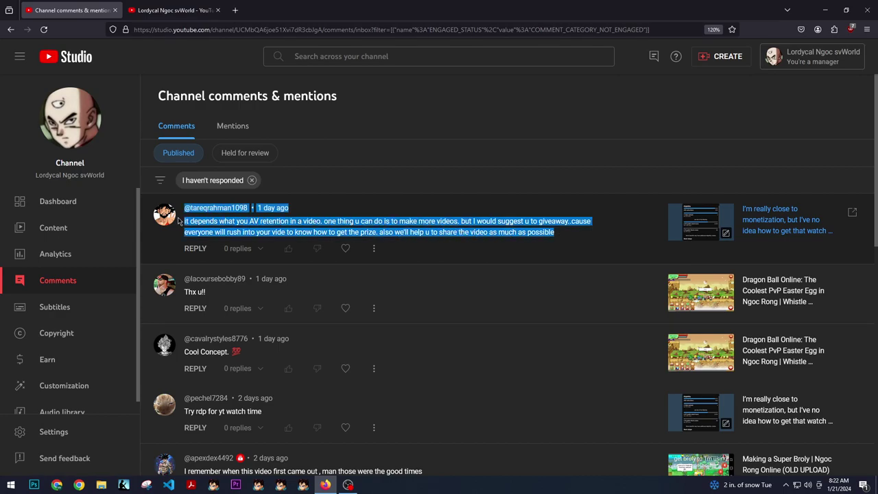
{"action": "left_click", "coordinate": [411, 215]}
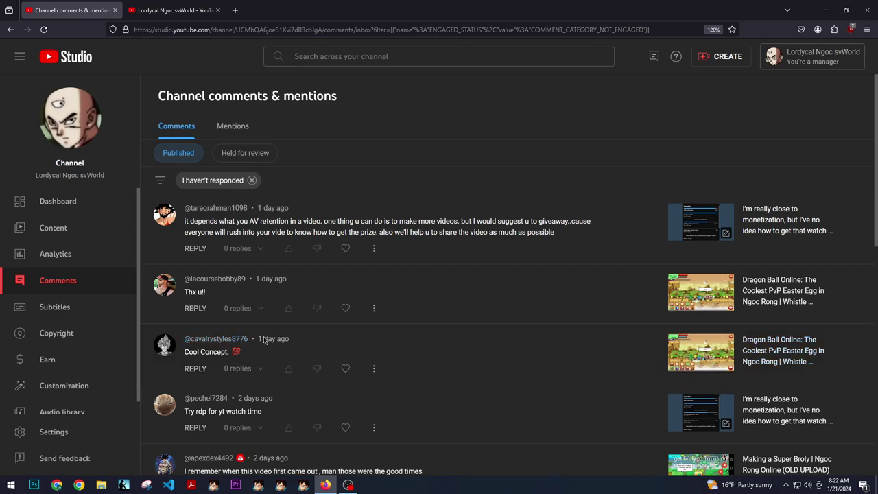
- Paste and post a reply about it being in the game under the Cool Concept comment
{"action": "scroll", "coordinate": [329, 343], "scroll_direction": "down", "scroll_amount": 2}
{"action": "left_click", "coordinate": [200, 323]}
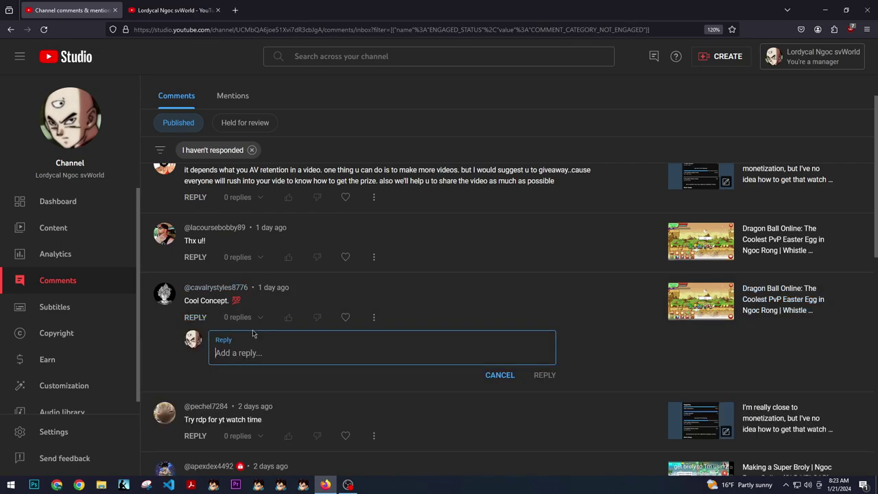
{"action": "type", "text": "it's in the game haha. But I suppose it doesn't really \"work\" since it'll only take a little hp"}
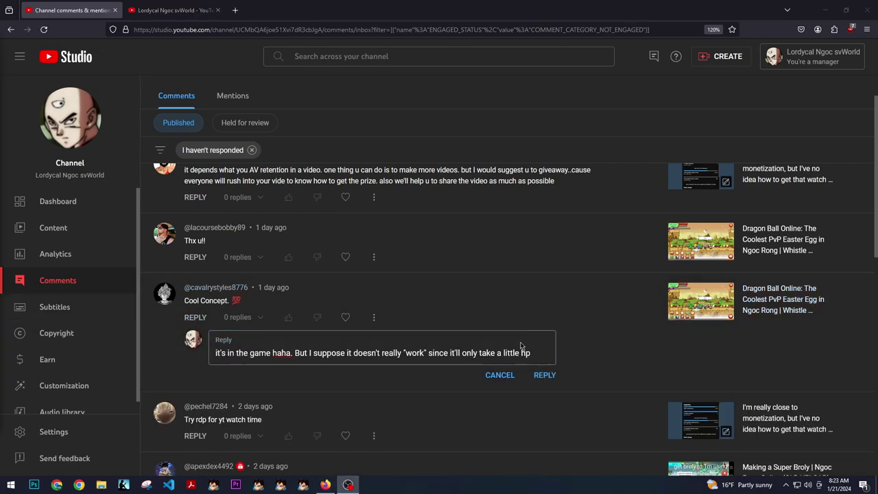
{"action": "left_click", "coordinate": [544, 374]}
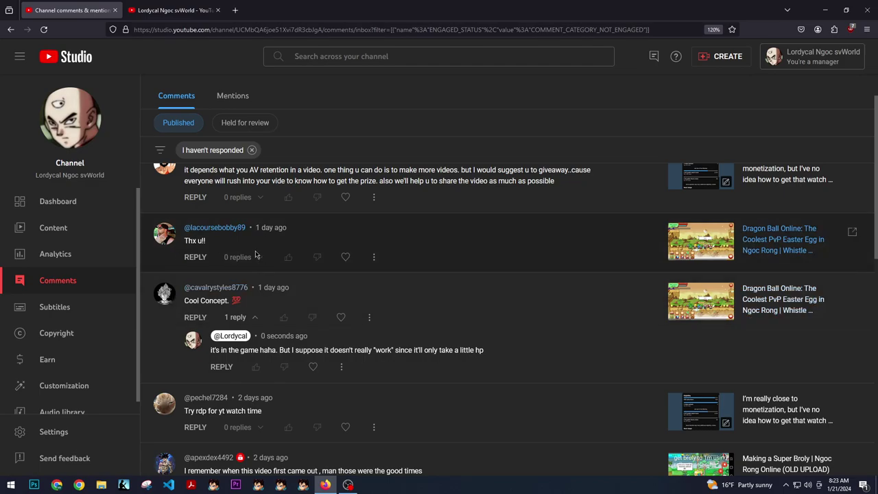
- Reply 'Np!!!!!!!!' under the Thx u!! comment
{"action": "scroll", "coordinate": [260, 274], "scroll_direction": "up", "scroll_amount": 2}
{"action": "left_click", "coordinate": [197, 309]}
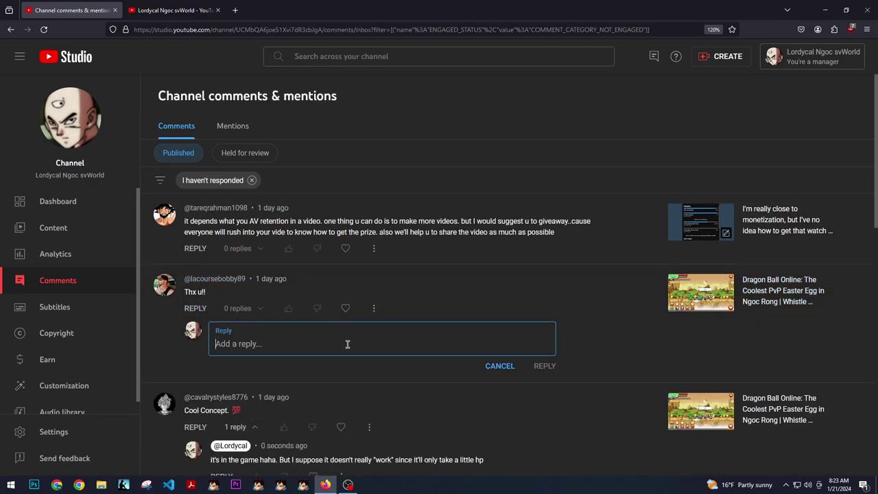
{"action": "type", "text": "Np!!!!!!!!"}
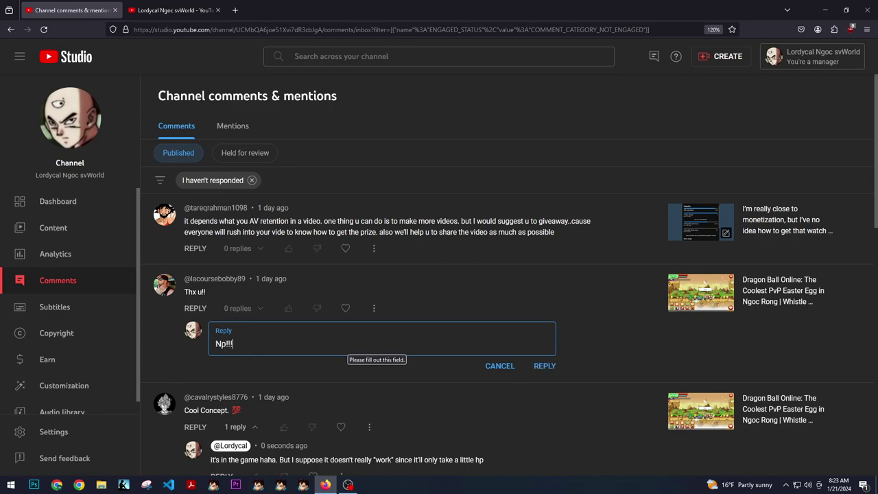
{"action": "left_click", "coordinate": [545, 366]}
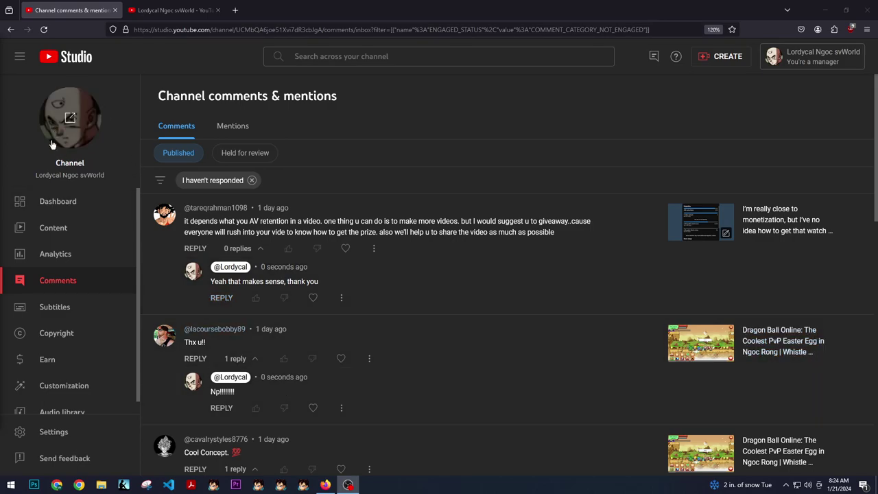
{"action": "scroll", "coordinate": [391, 345], "scroll_direction": "down", "scroll_amount": 2}
{"action": "right_click", "coordinate": [392, 344]}
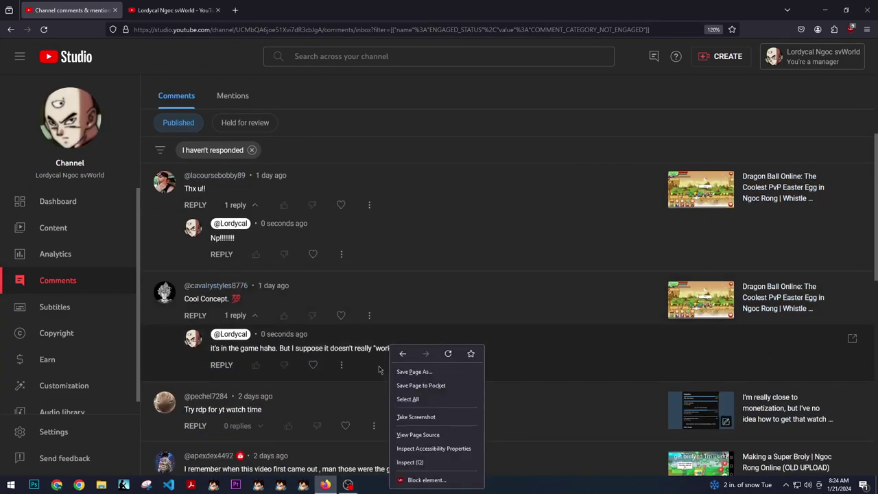
{"action": "left_click", "coordinate": [426, 398]}
{"action": "scroll", "coordinate": [450, 283], "scroll_direction": "down", "scroll_amount": 2}
{"action": "left_click", "coordinate": [500, 250]}
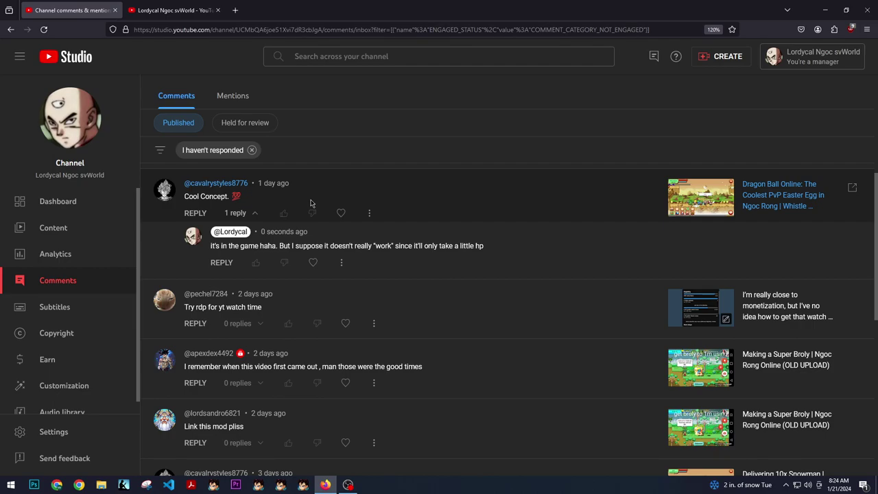
- Scroll down the comments list toward the Try rdp for yt watch time comment
{"action": "scroll", "coordinate": [311, 203], "scroll_direction": "down", "scroll_amount": 1}
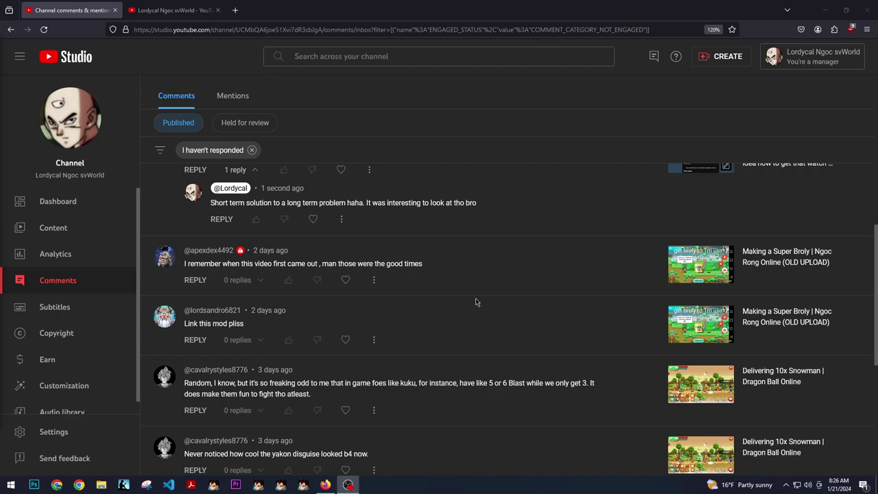
- Post the reply about old blast animations under the 5 or 6 Blasts comment
{"action": "scroll", "coordinate": [411, 305], "scroll_direction": "down", "scroll_amount": 3}
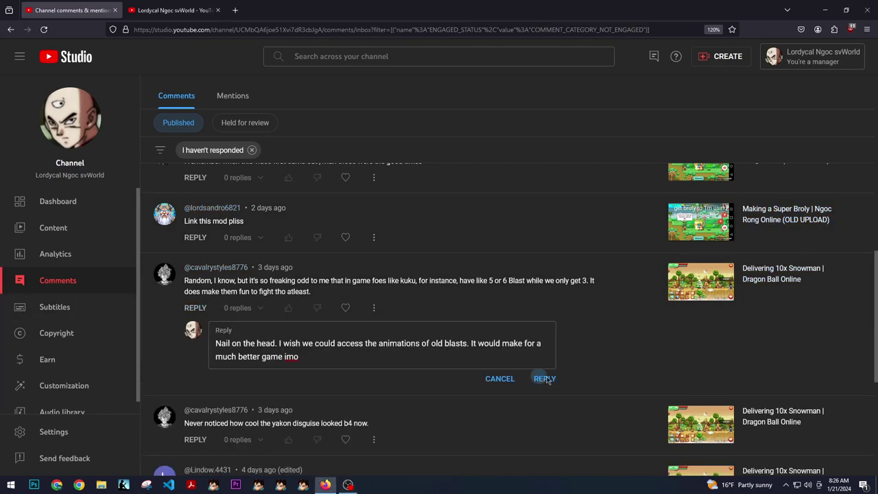
{"action": "left_click", "coordinate": [544, 378]}
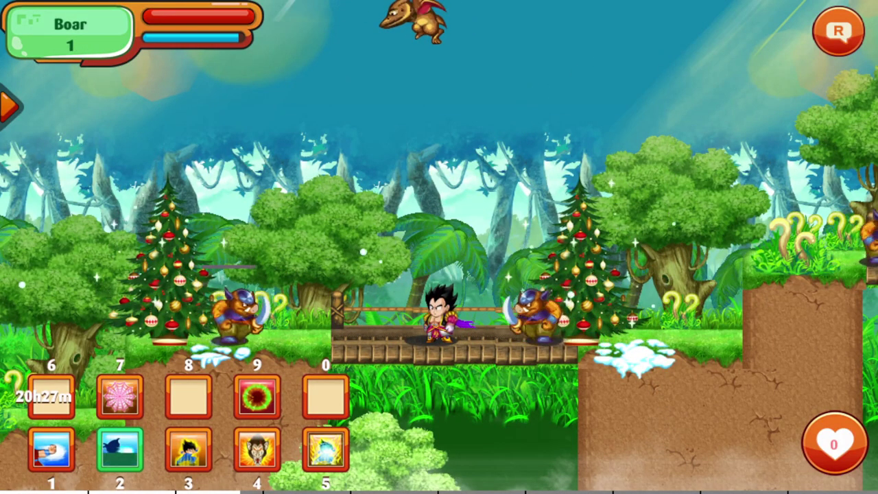
- View the Antomic skill's stats and upgrade cost in the character's Skill tab
{"action": "left_click", "coordinate": [46, 89]}
{"action": "left_click", "coordinate": [167, 110]}
{"action": "scroll", "coordinate": [117, 251], "scroll_direction": "down", "scroll_amount": 5}
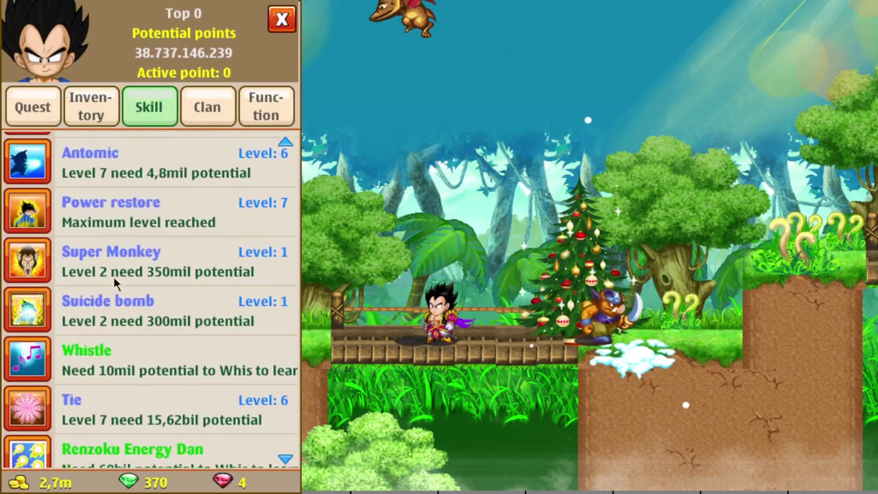
{"action": "scroll", "coordinate": [135, 239], "scroll_direction": "up", "scroll_amount": 2}
{"action": "left_click", "coordinate": [157, 180]}
{"action": "left_click", "coordinate": [157, 180]}
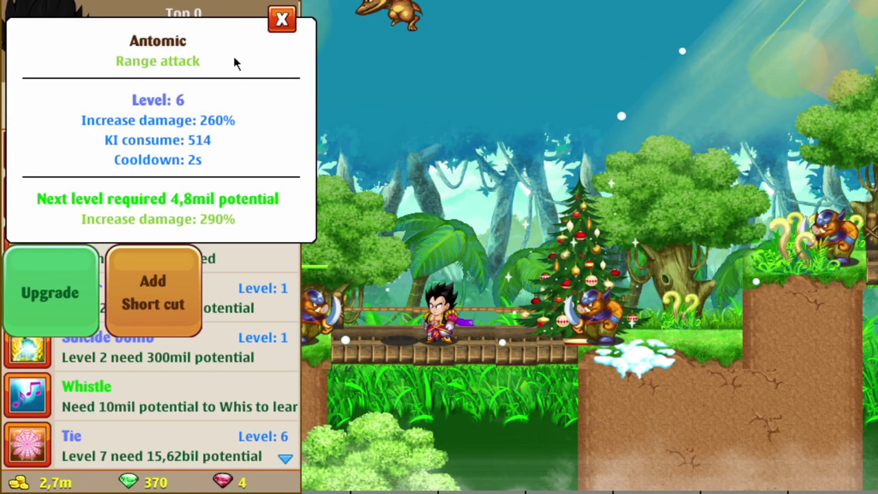
{"action": "left_click", "coordinate": [393, 349]}
- Attack the boars on both sides of the bridge, including a charged blast
{"action": "left_click", "coordinate": [294, 307]}
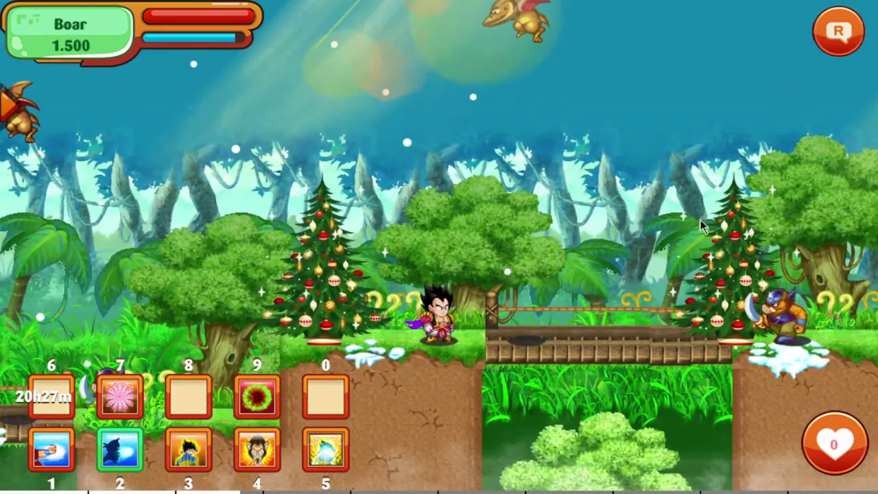
{"action": "left_click", "coordinate": [780, 318]}
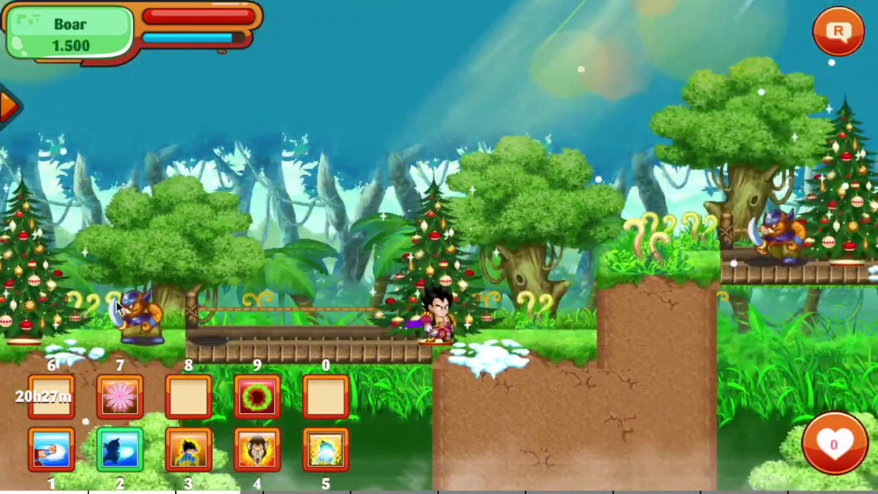
{"action": "left_click", "coordinate": [118, 310]}
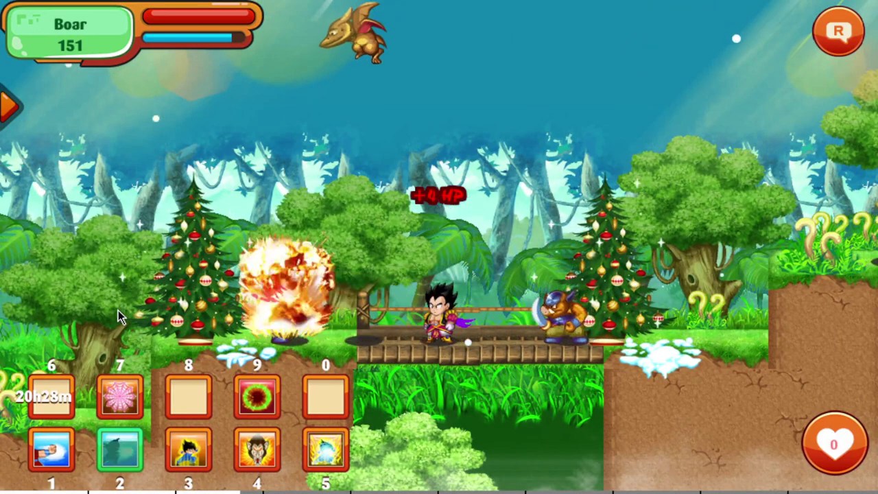
{"action": "left_click", "coordinate": [619, 334]}
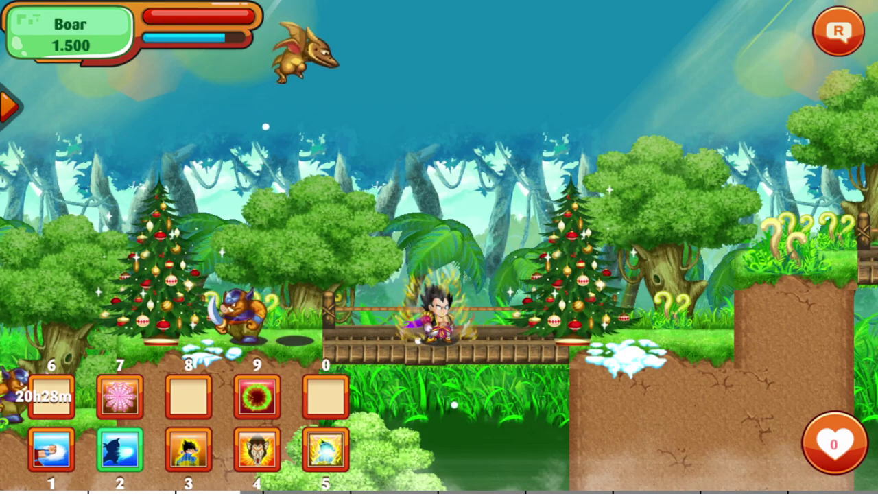
- Check the Disguise item's details on the first inventory page
{"action": "key", "text": "F1"}
{"action": "key", "text": "Escape"}
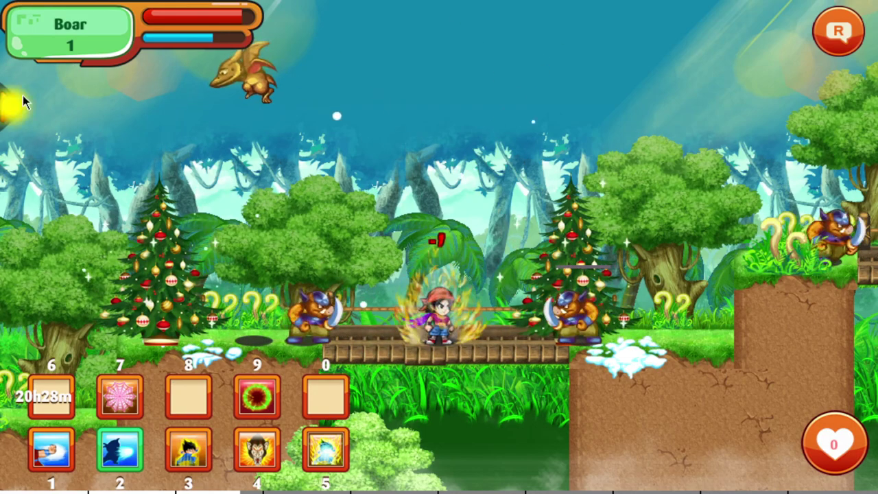
{"action": "left_click", "coordinate": [15, 104]}
{"action": "left_click", "coordinate": [75, 143]}
{"action": "left_click", "coordinate": [172, 389]}
{"action": "left_click", "coordinate": [171, 388]}
{"action": "left_click", "coordinate": [540, 341]}
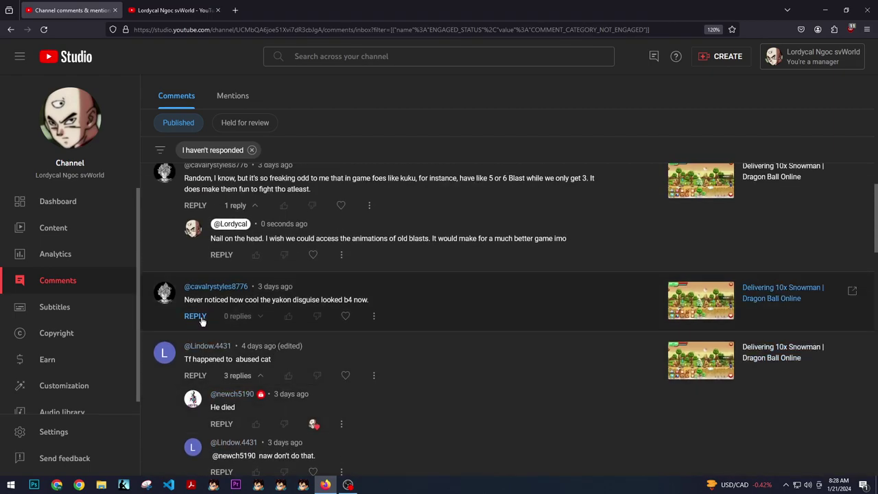
- Reply 'Yakon is the MOST detailed mask in the game change my mind' to the yakon-disguise comment
{"action": "left_click", "coordinate": [196, 316]}
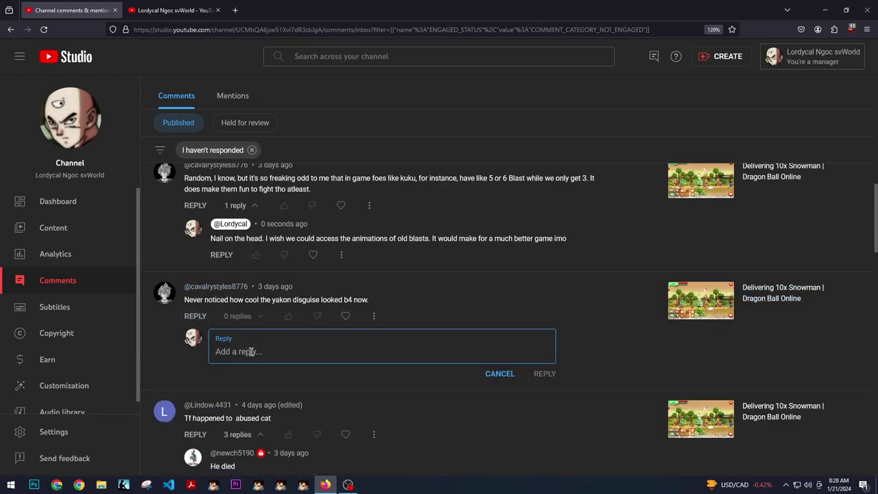
{"action": "type", "text": "Yakon is the MOST"}
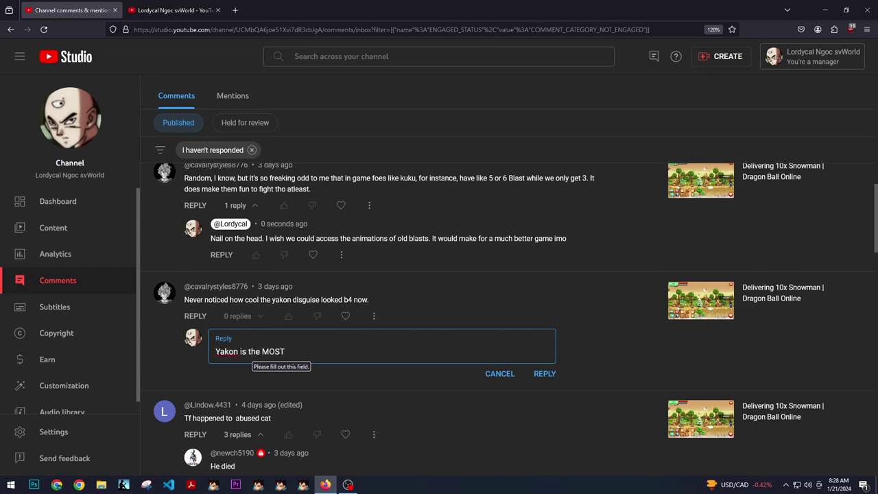
{"action": "type", "text": " detailed mask in the game change my mind"}
{"action": "left_click", "coordinate": [546, 374]}
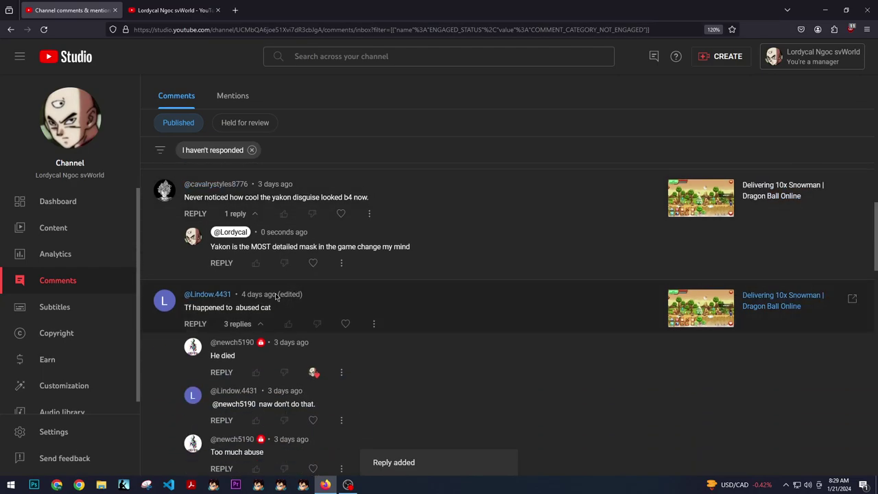
{"action": "scroll", "coordinate": [276, 296], "scroll_direction": "down", "scroll_amount": 3}
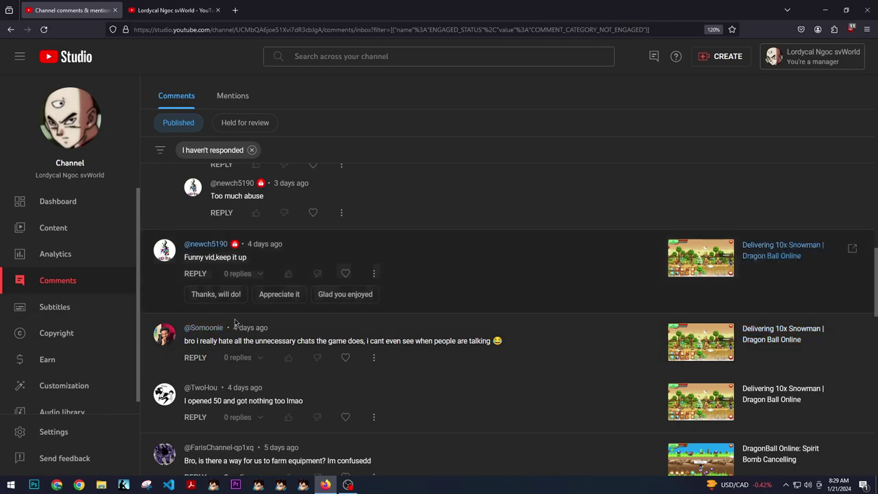
{"action": "scroll", "coordinate": [315, 372], "scroll_direction": "down", "scroll_amount": 1}
- Heart the in-game chats comment and reply 'Very true bro. It hinders the game experience a lot'
{"action": "left_click", "coordinate": [346, 306]}
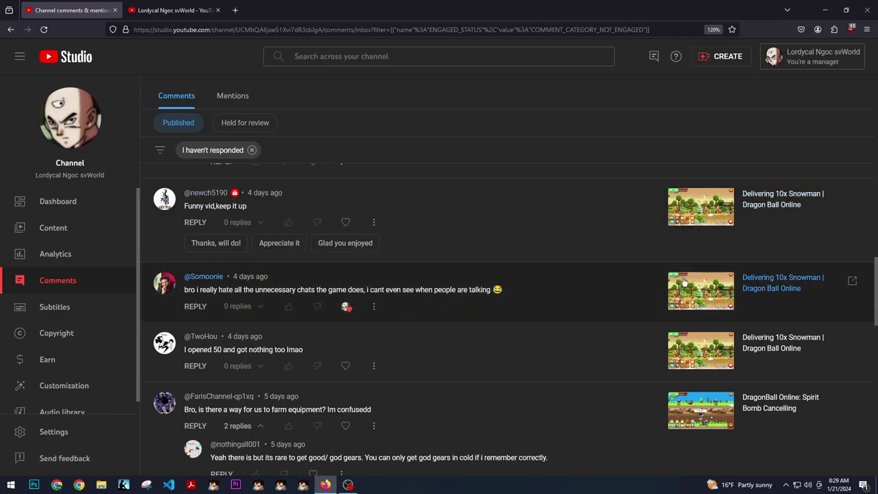
{"action": "left_click", "coordinate": [198, 308]}
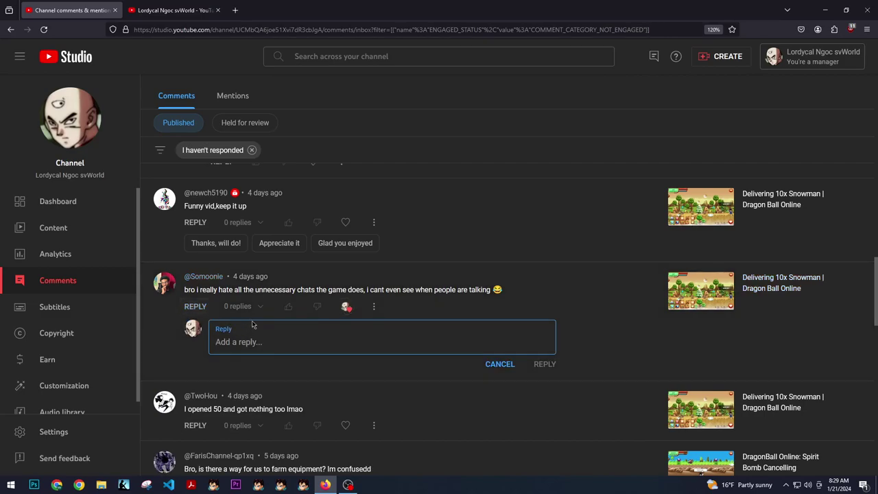
{"action": "type", "text": "Very true bro. It hinders the game experience a lot"}
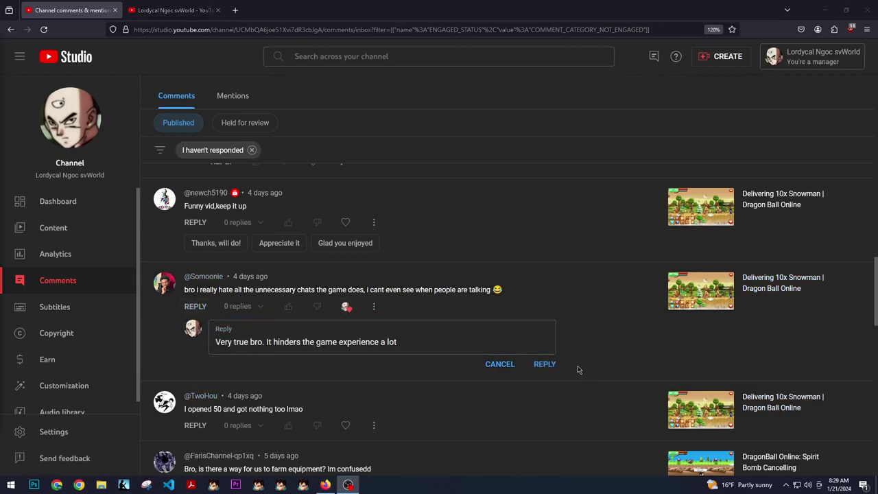
{"action": "left_click", "coordinate": [546, 364]}
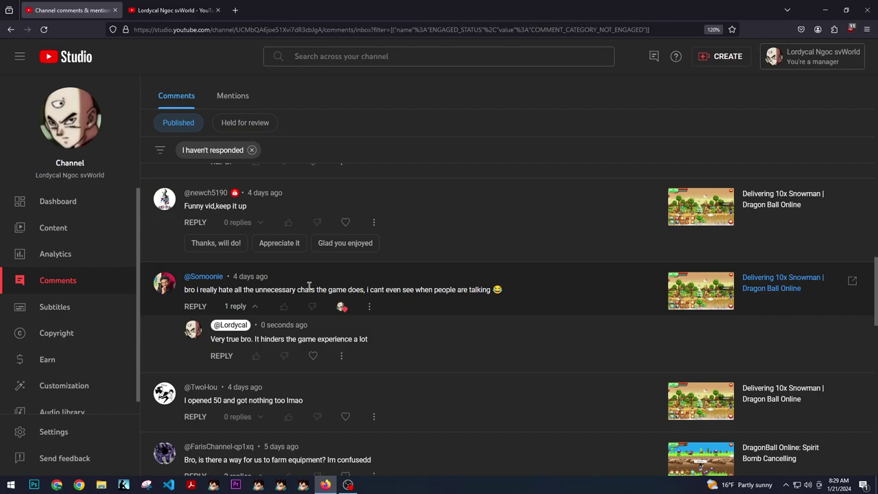
- Heart the opened-50-got-nothing comment and post 'Scam event haha' beneath it
{"action": "scroll", "coordinate": [308, 286], "scroll_direction": "down", "scroll_amount": 3}
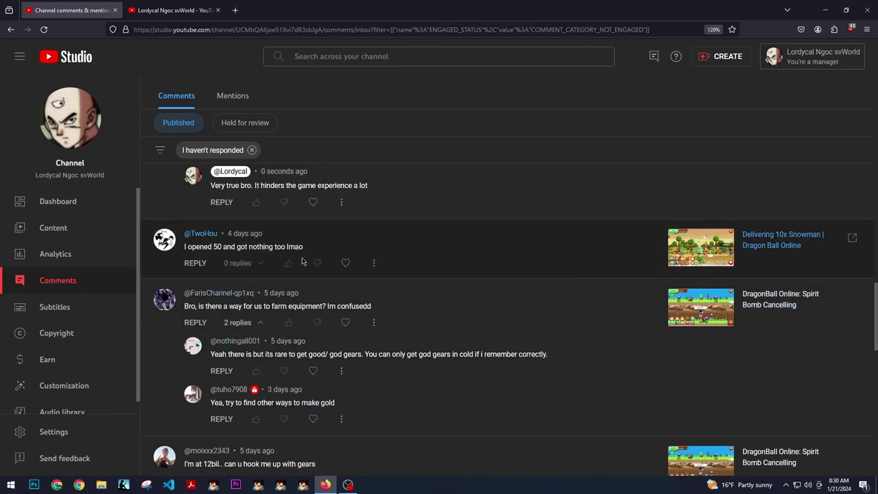
{"action": "left_click", "coordinate": [345, 263]}
{"action": "left_click", "coordinate": [184, 263]}
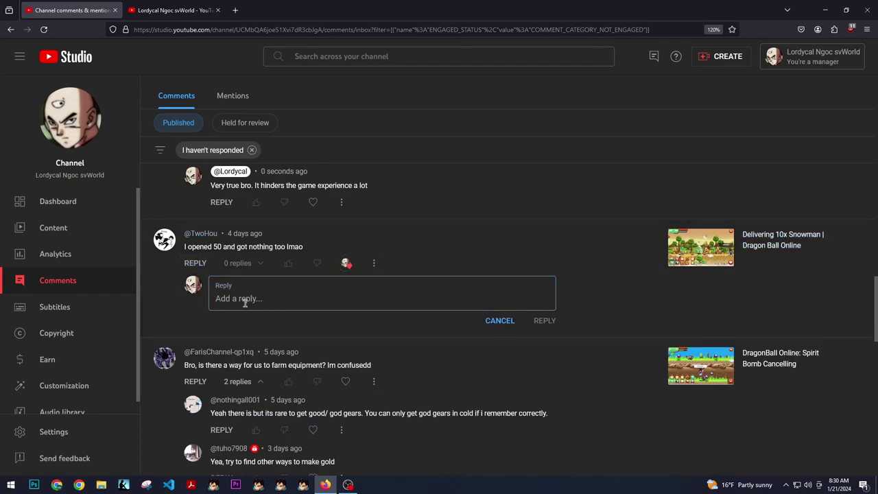
{"action": "type", "text": "Scam event haha"}
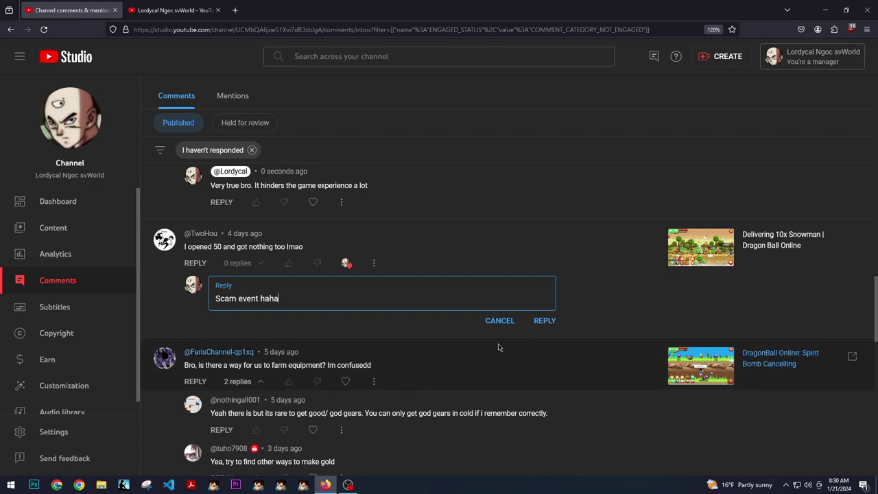
{"action": "left_click", "coordinate": [546, 320]}
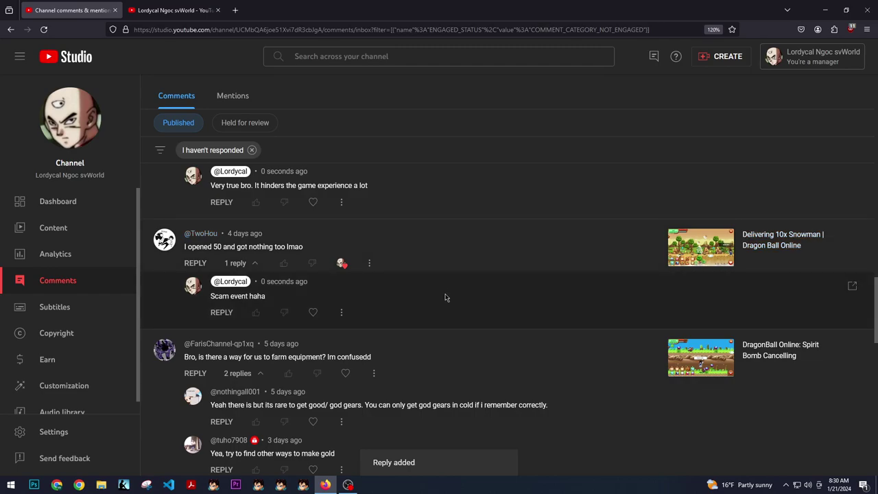
{"action": "scroll", "coordinate": [341, 362], "scroll_direction": "down", "scroll_amount": 1}
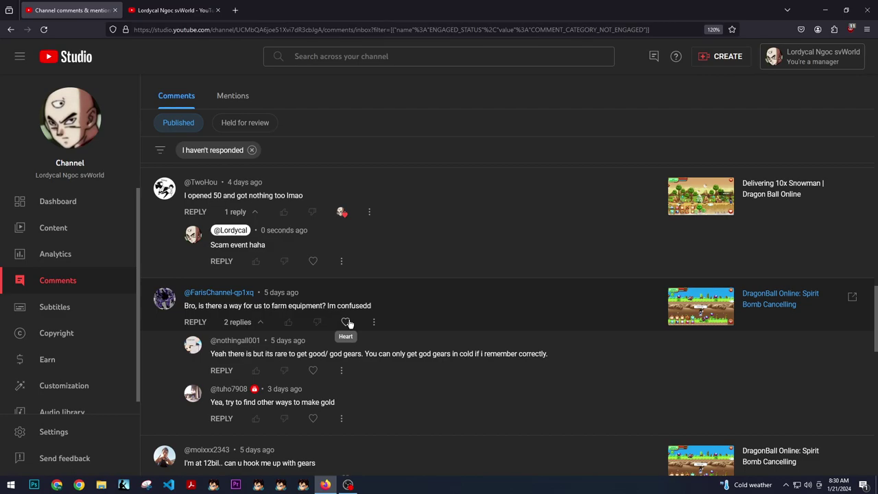
- Reply 'Unfortunately, there is no such things as drops for low-mid level players' to the farm-equipment question
{"action": "left_click", "coordinate": [194, 220]}
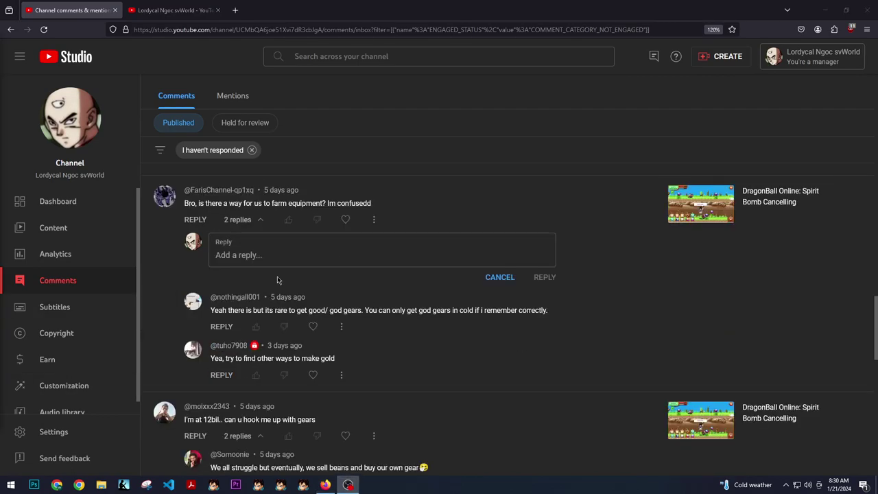
{"action": "type", "text": "Unfortun"}
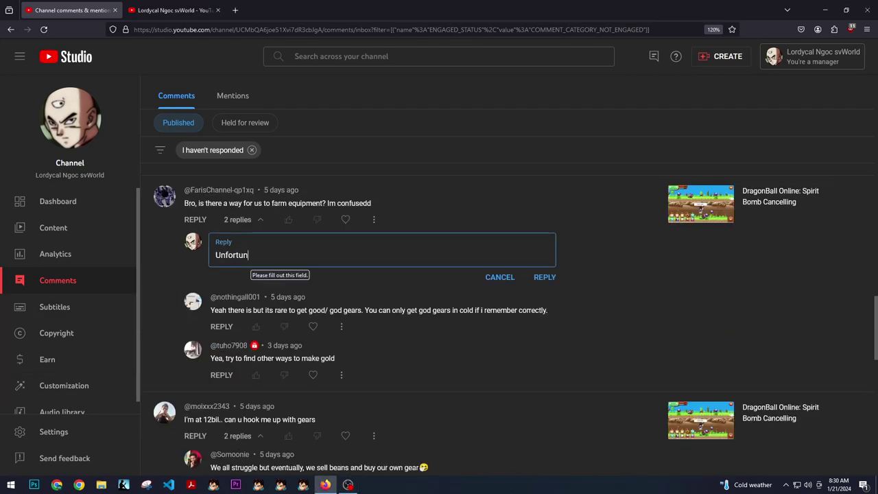
{"action": "type", "text": "ately"}
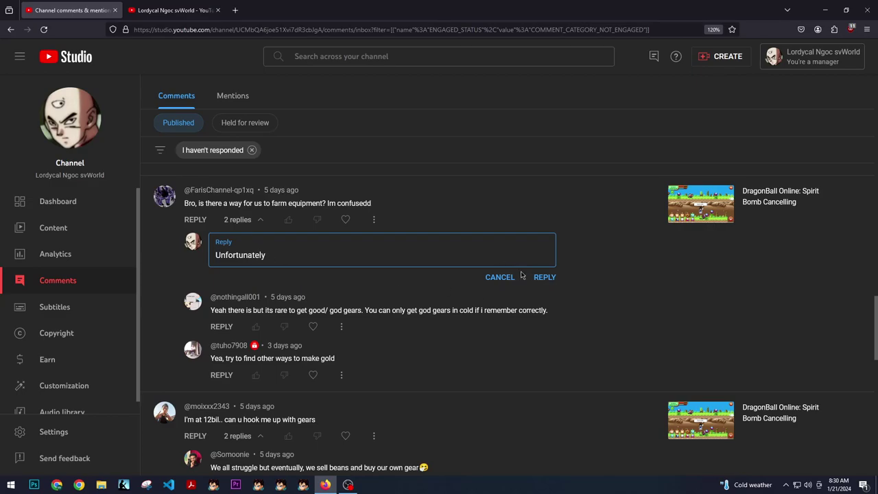
{"action": "type", "text": ", there is no such things as drops for low-mid level players"}
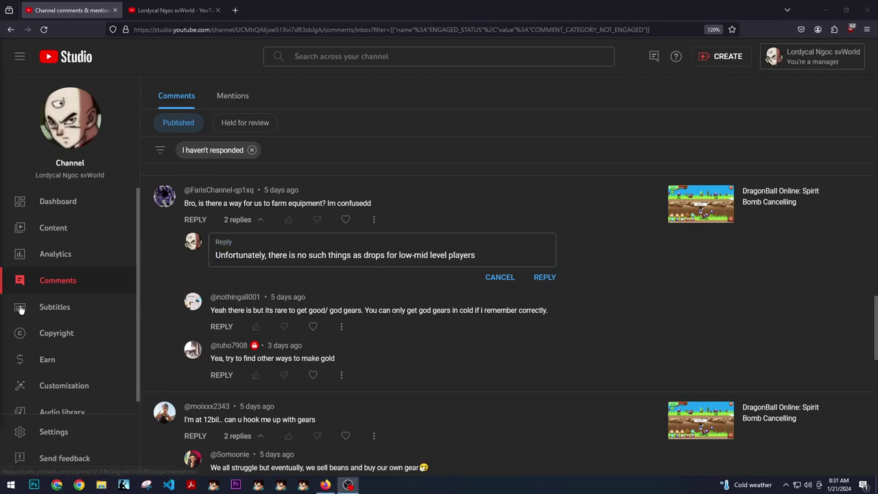
{"action": "left_click", "coordinate": [545, 279]}
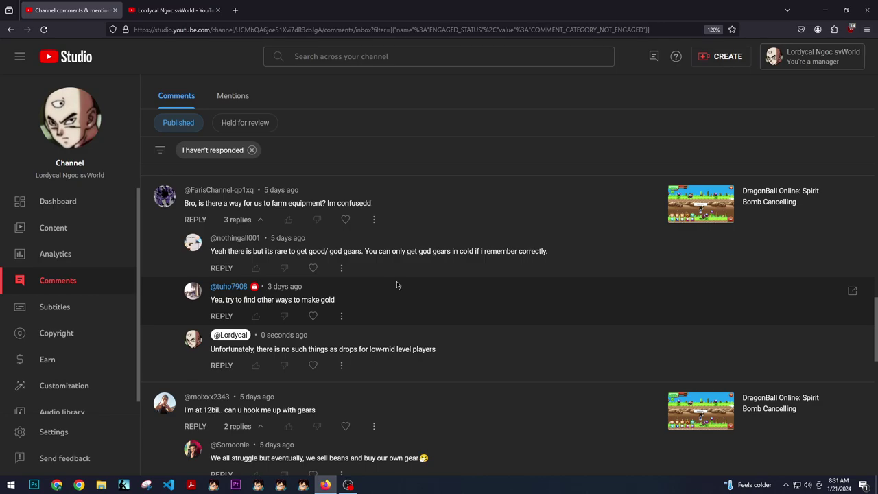
- Reply 'unfortunately no bro I dont have much' to the gear request comment
{"action": "scroll", "coordinate": [446, 336], "scroll_direction": "down", "scroll_amount": 3}
{"action": "scroll", "coordinate": [318, 328], "scroll_direction": "down", "scroll_amount": 1}
{"action": "left_click", "coordinate": [195, 272]}
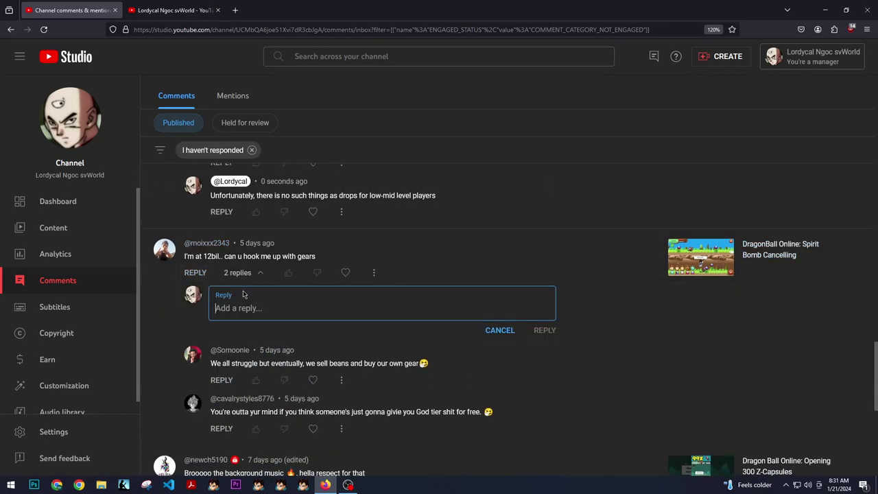
{"action": "type", "text": "unfortunately no bro I dont have much"}
{"action": "left_click", "coordinate": [543, 331]}
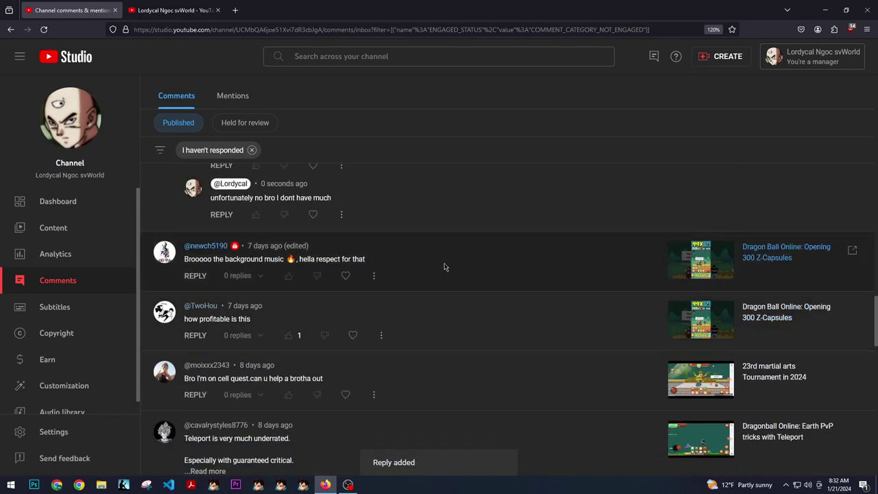
- Heart the background-music comment and post a reply thanking a viewer for the suggestion
{"action": "left_click", "coordinate": [345, 275]}
{"action": "left_click", "coordinate": [195, 275]}
{"action": "type", "text": "haah thanks to SirSharp for the suggest"}
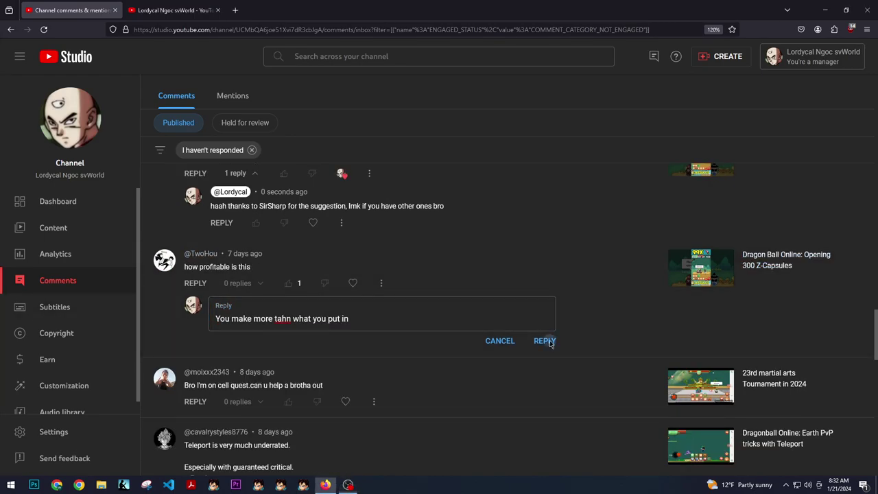
{"action": "left_click", "coordinate": [548, 341]}
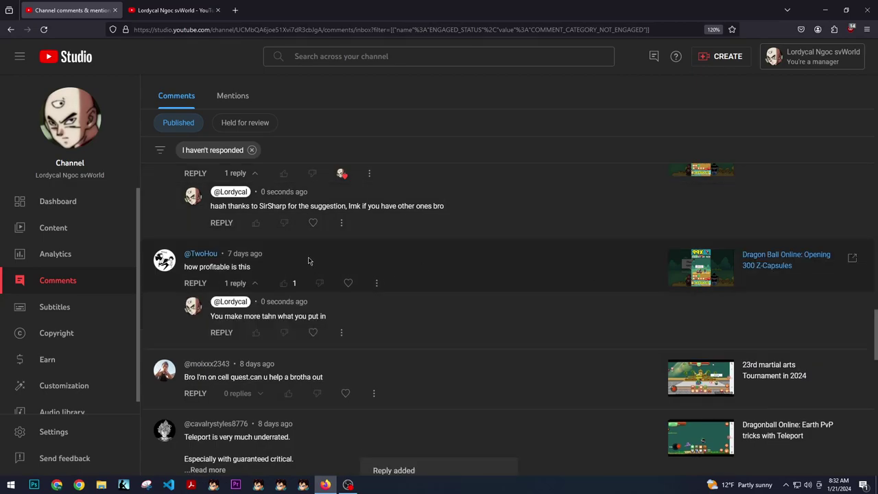
- Expand and heart the Teleport comment, replying 'Teleported is the best skill in the game hands down'
{"action": "scroll", "coordinate": [340, 335], "scroll_direction": "down", "scroll_amount": 1}
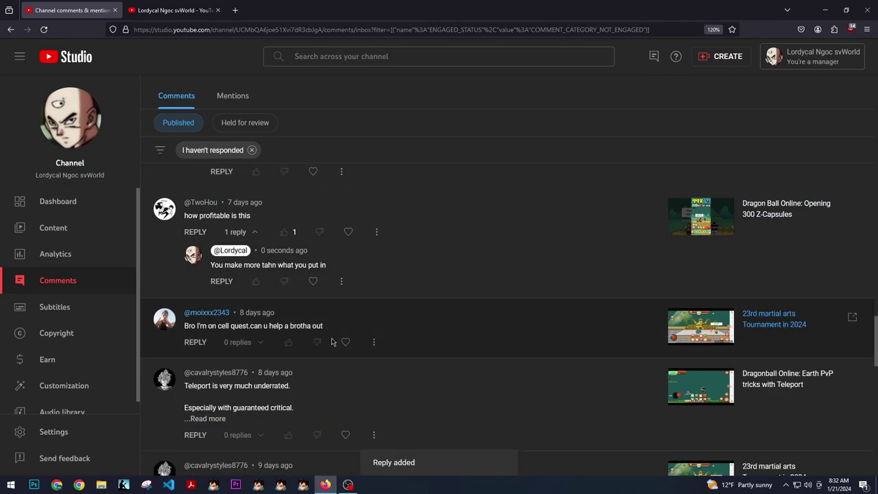
{"action": "scroll", "coordinate": [309, 340], "scroll_direction": "down", "scroll_amount": 2}
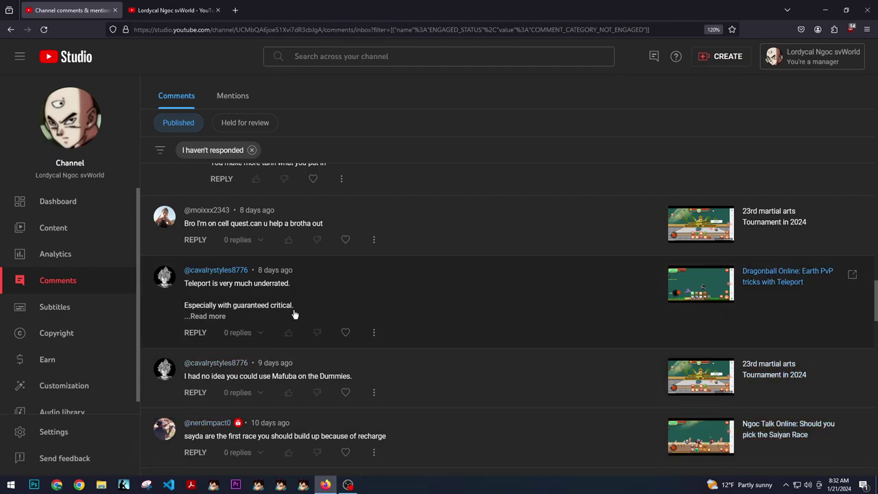
{"action": "left_click", "coordinate": [218, 318]}
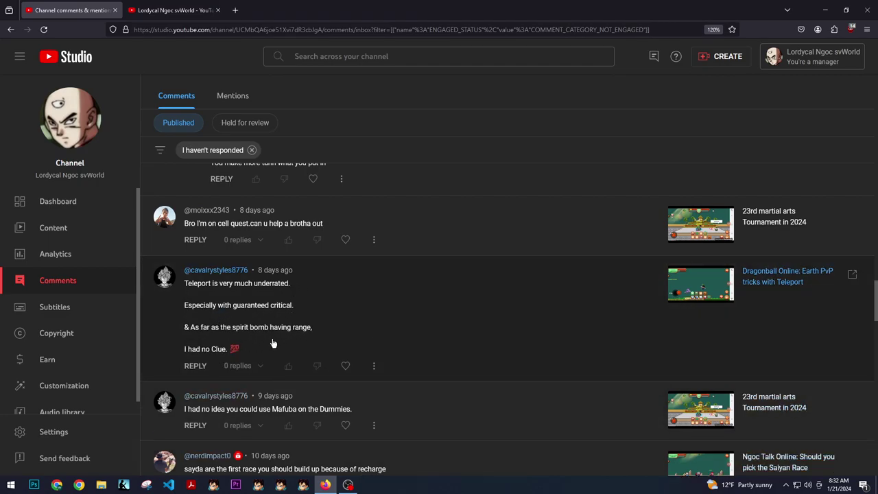
{"action": "left_click", "coordinate": [346, 366]}
{"action": "left_click", "coordinate": [195, 365]}
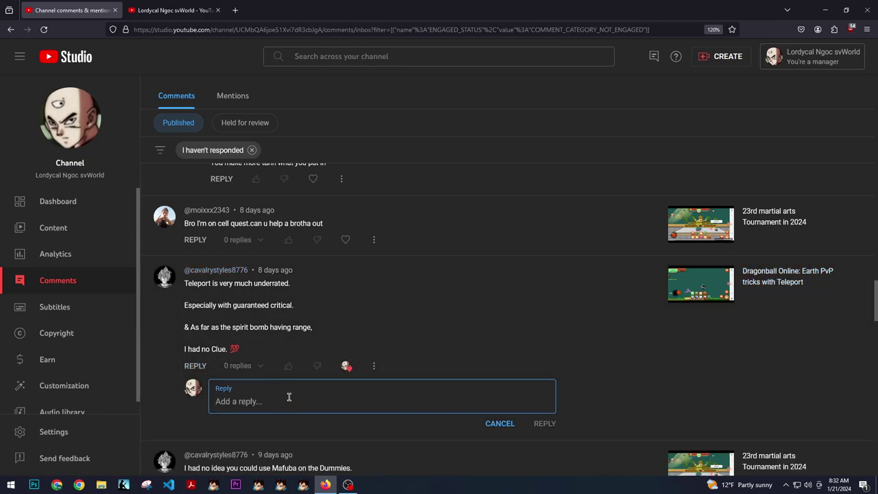
{"action": "type", "text": "Teleported is the best skill in the game hands down"}
{"action": "left_click", "coordinate": [539, 422]}
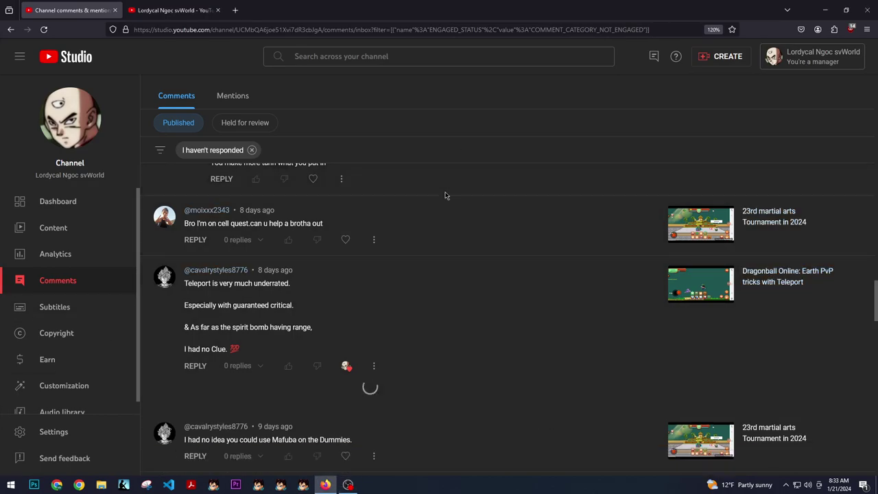
{"action": "scroll", "coordinate": [389, 357], "scroll_direction": "down", "scroll_amount": 3}
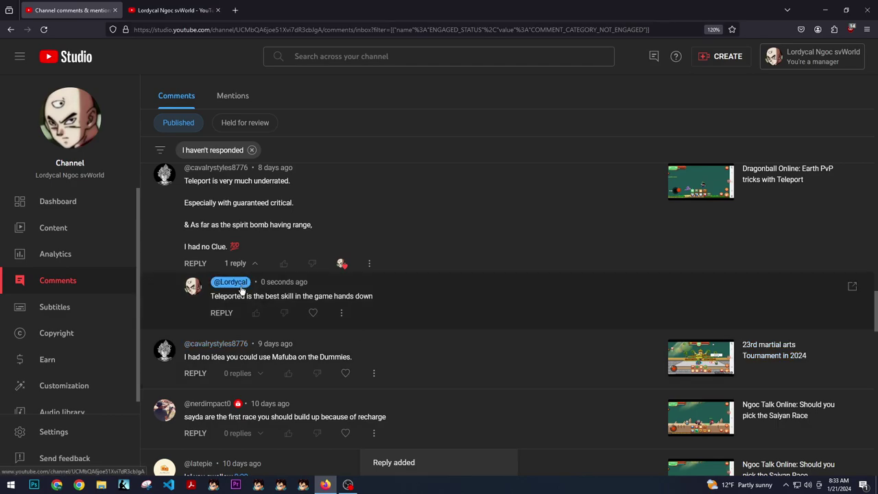
{"action": "scroll", "coordinate": [464, 315], "scroll_direction": "down", "scroll_amount": 1}
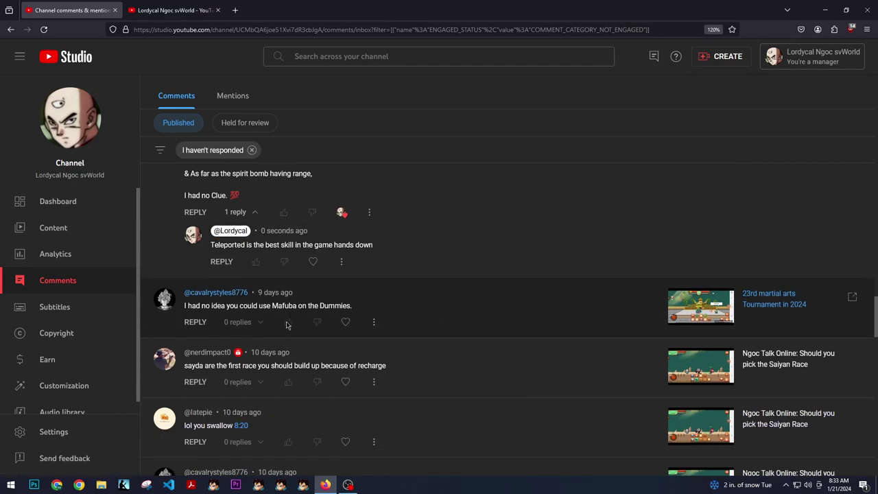
- Heart the build-Saiyans-first comment, reply 'Exactly', then expand the Nameks = Most Defensive comment
{"action": "scroll", "coordinate": [288, 317], "scroll_direction": "down", "scroll_amount": 1}
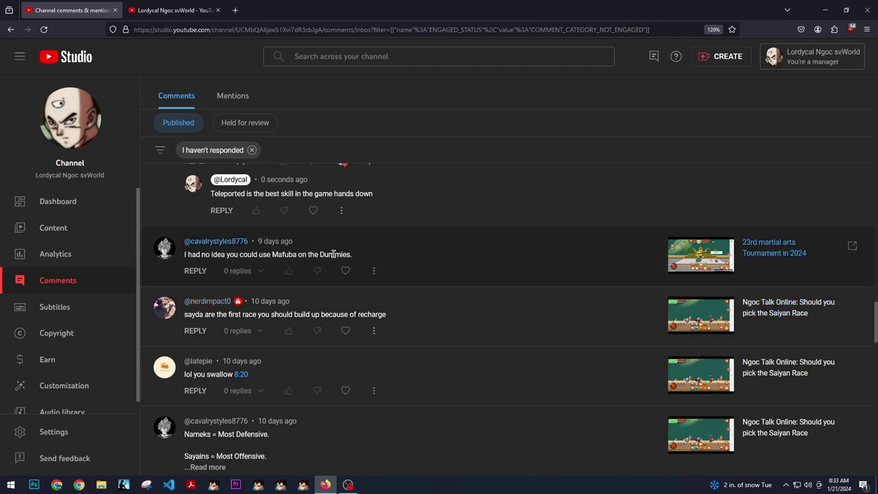
{"action": "left_click", "coordinate": [345, 331]}
{"action": "left_click", "coordinate": [195, 331]}
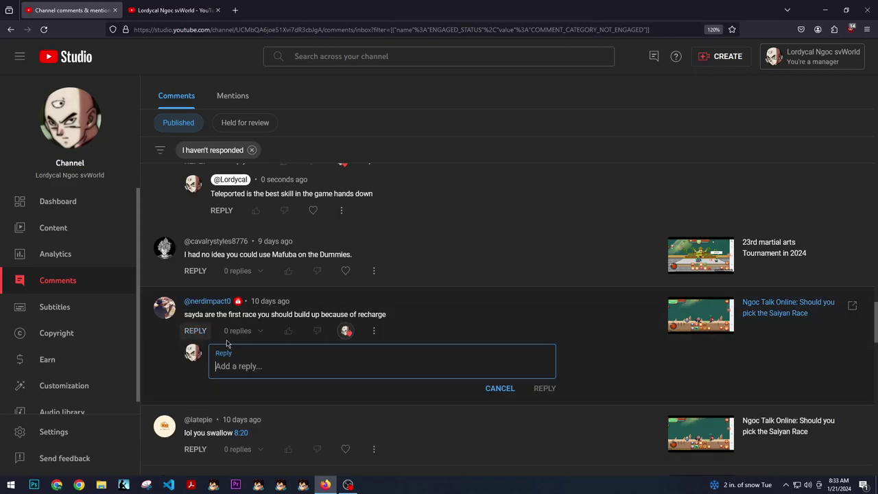
{"action": "type", "text": "Exactly"}
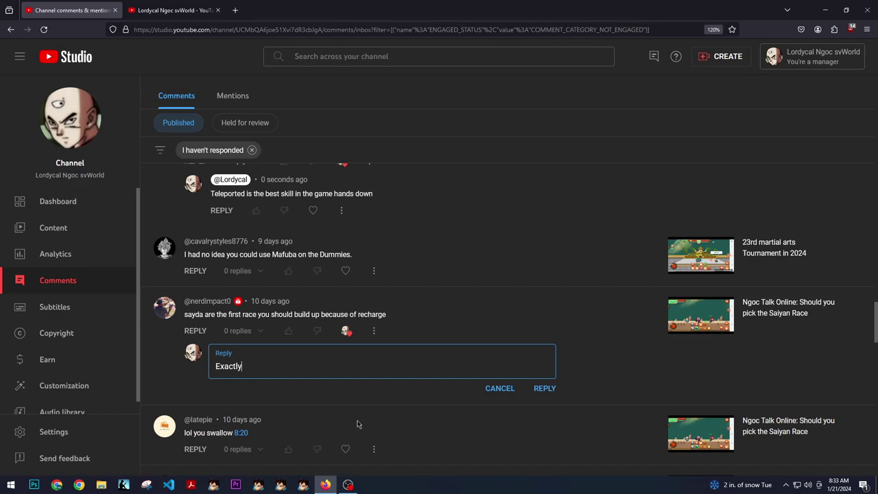
{"action": "left_click", "coordinate": [547, 389]}
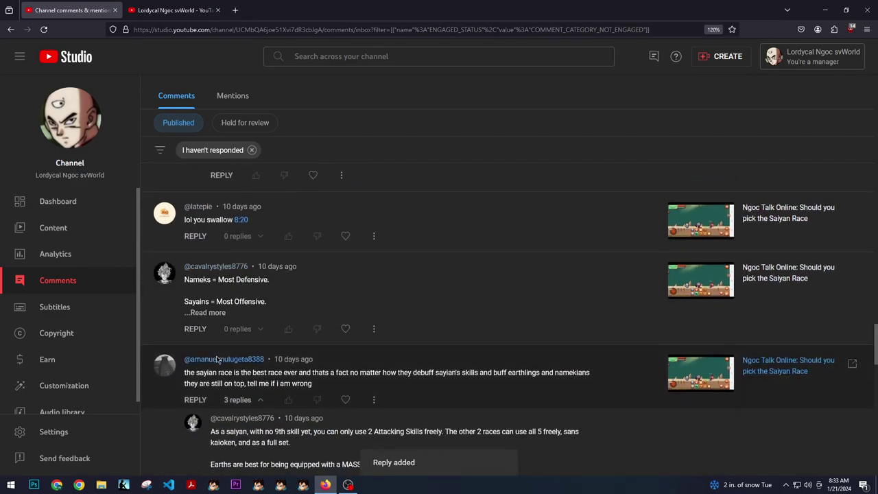
{"action": "left_click", "coordinate": [210, 314]}
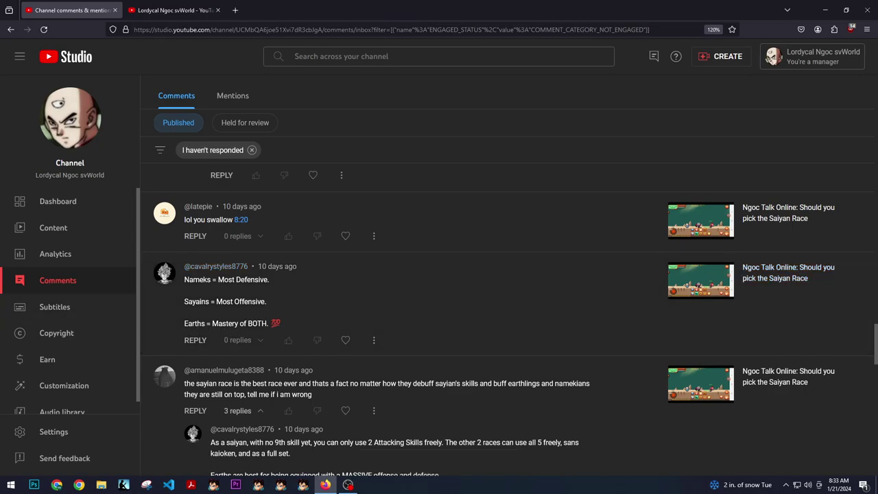
- Open a blank reply draft under the full Nameks = Most Defensive comment
{"action": "left_click", "coordinate": [195, 339]}
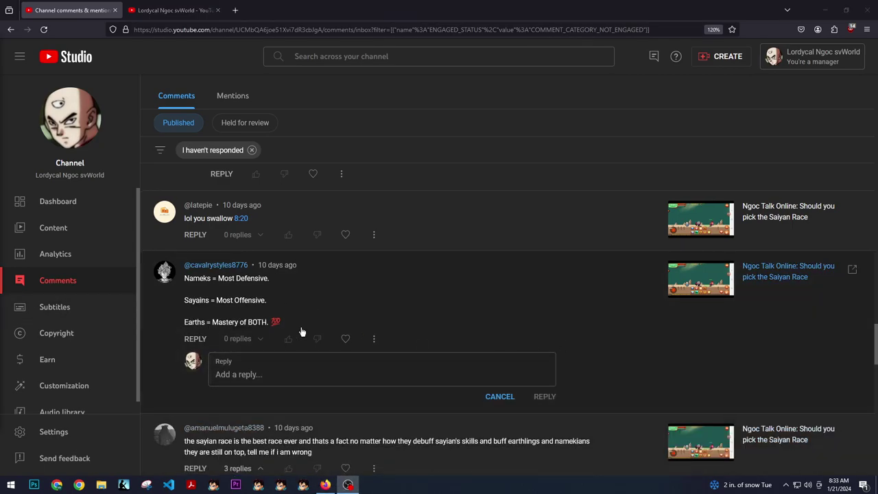
{"action": "scroll", "coordinate": [301, 331], "scroll_direction": "down", "scroll_amount": 2}
{"action": "scroll", "coordinate": [311, 270], "scroll_direction": "up", "scroll_amount": 1}
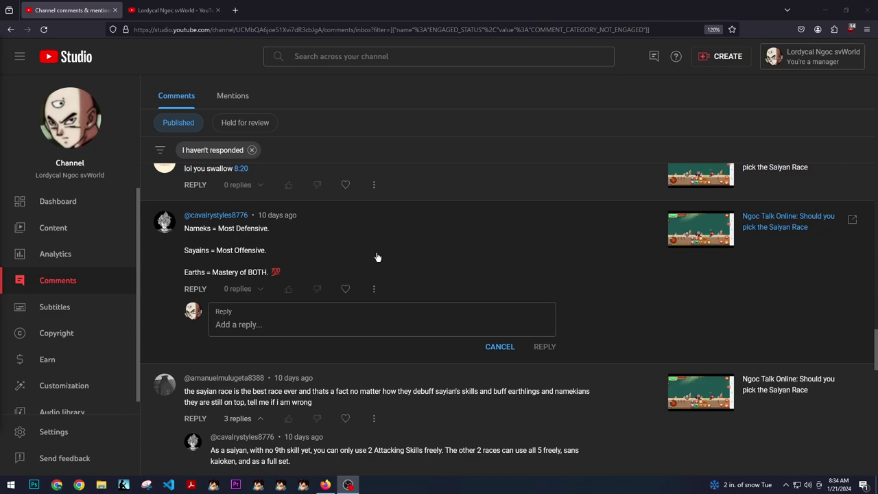
{"action": "scroll", "coordinate": [323, 343], "scroll_direction": "down", "scroll_amount": 2}
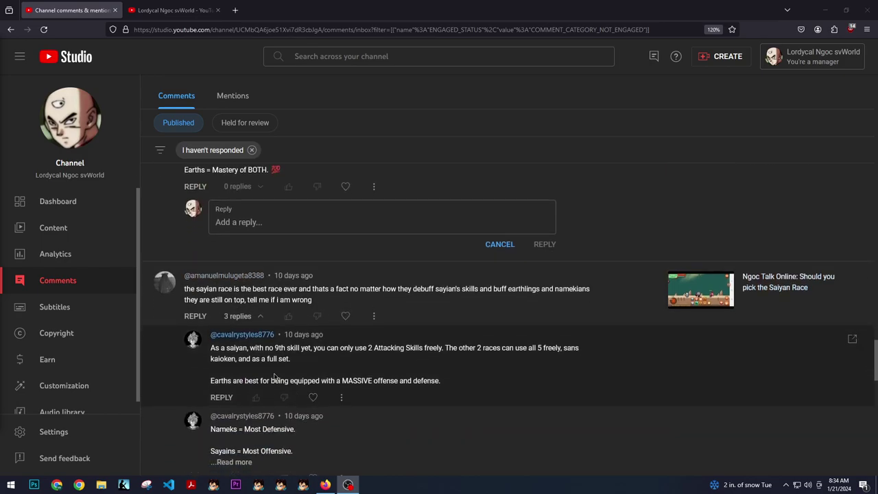
{"action": "scroll", "coordinate": [305, 322], "scroll_direction": "down", "scroll_amount": 1}
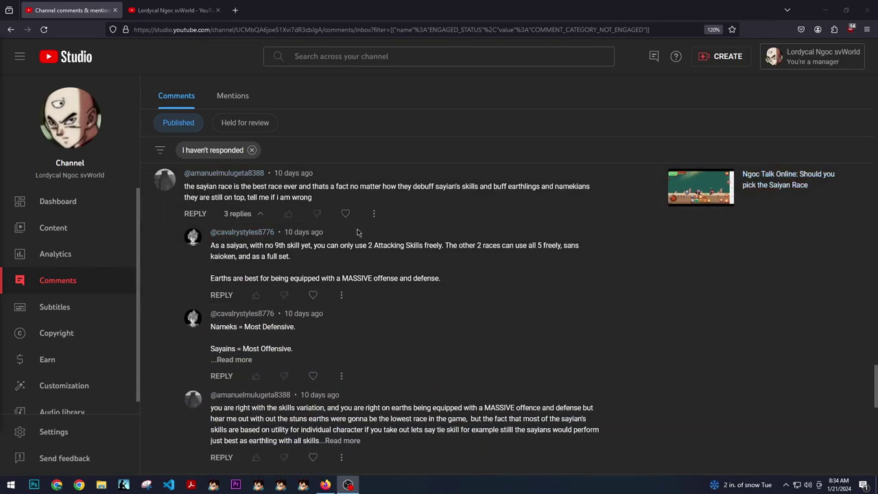
{"action": "scroll", "coordinate": [345, 264], "scroll_direction": "up", "scroll_amount": 2}
{"action": "left_click_drag", "start_coordinate": [193, 240], "coordinate": [265, 241]}
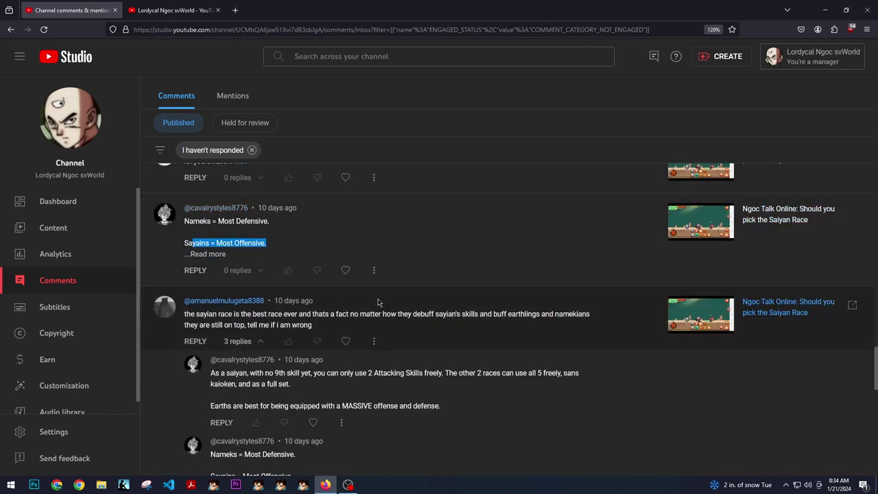
{"action": "scroll", "coordinate": [260, 283], "scroll_direction": "up", "scroll_amount": 1}
{"action": "scroll", "coordinate": [260, 283], "scroll_direction": "down", "scroll_amount": 1}
{"action": "left_click_drag", "start_coordinate": [312, 223], "coordinate": [206, 222]}
{"action": "key", "text": "ctrl+a"}
{"action": "left_click", "coordinate": [481, 214]}
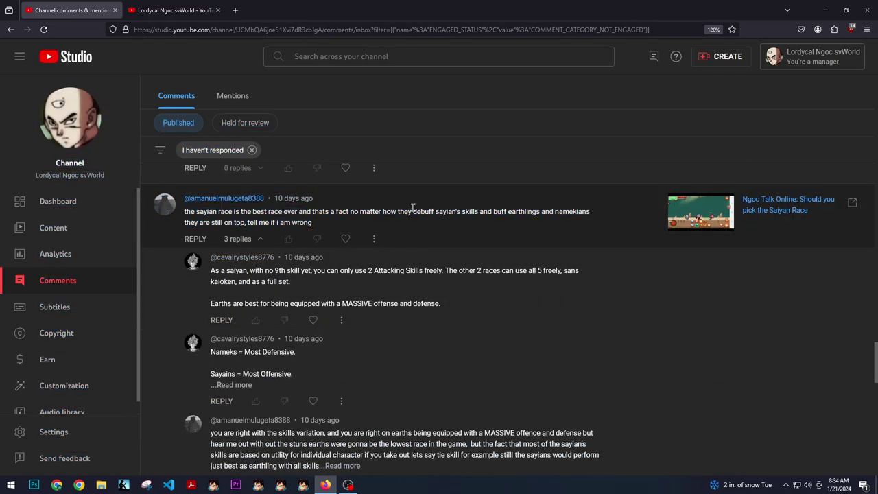
{"action": "left_click_drag", "start_coordinate": [409, 212], "coordinate": [472, 210]}
{"action": "key", "text": "ctrl+a"}
{"action": "left_click", "coordinate": [434, 233]}
{"action": "key", "text": "ctrl+a"}
{"action": "left_click_drag", "start_coordinate": [413, 212], "coordinate": [493, 214]}
{"action": "left_click", "coordinate": [467, 264]}
{"action": "scroll", "coordinate": [367, 276], "scroll_direction": "down", "scroll_amount": 1}
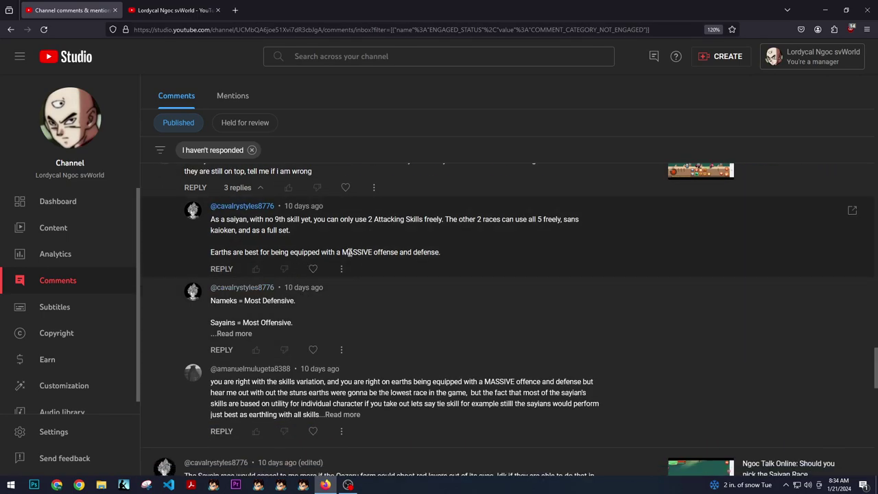
{"action": "scroll", "coordinate": [263, 338], "scroll_direction": "down", "scroll_amount": 1}
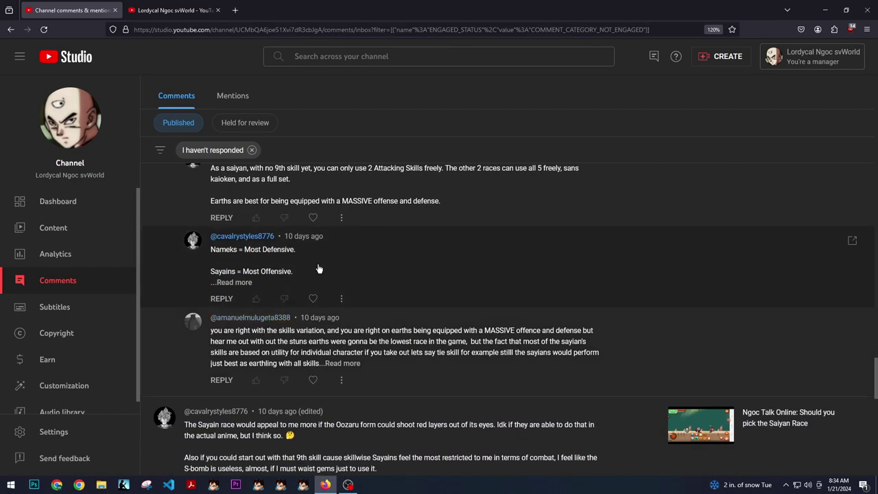
- Paste and post the Super Saiyan transformation reply under the long Saiyan race comment, retrying once
{"action": "scroll", "coordinate": [319, 268], "scroll_direction": "down", "scroll_amount": 3}
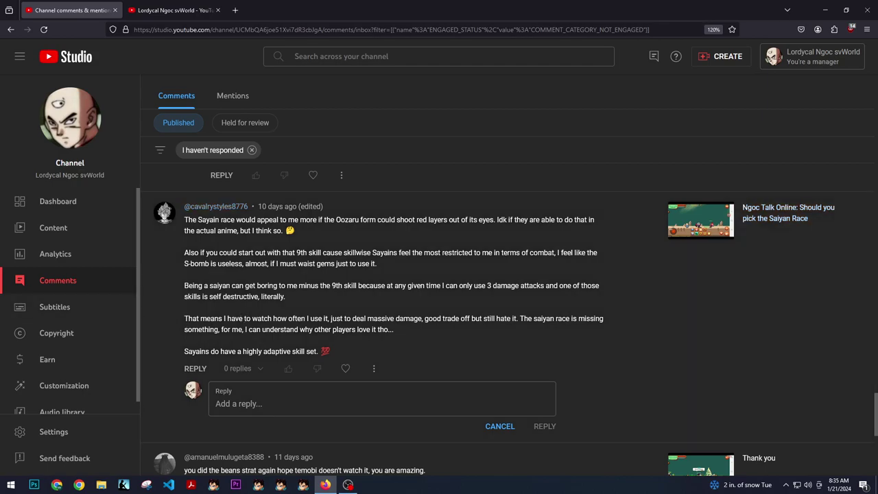
{"action": "type", "text": "I agree that Saiyans are missing something to their kit bro. Honestly it might be an actual Super Saiyan transformation"}
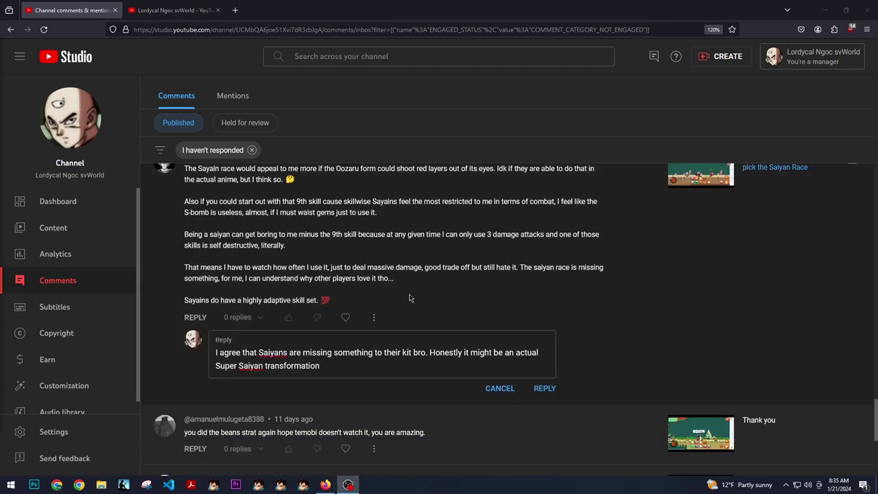
{"action": "left_click", "coordinate": [545, 437]}
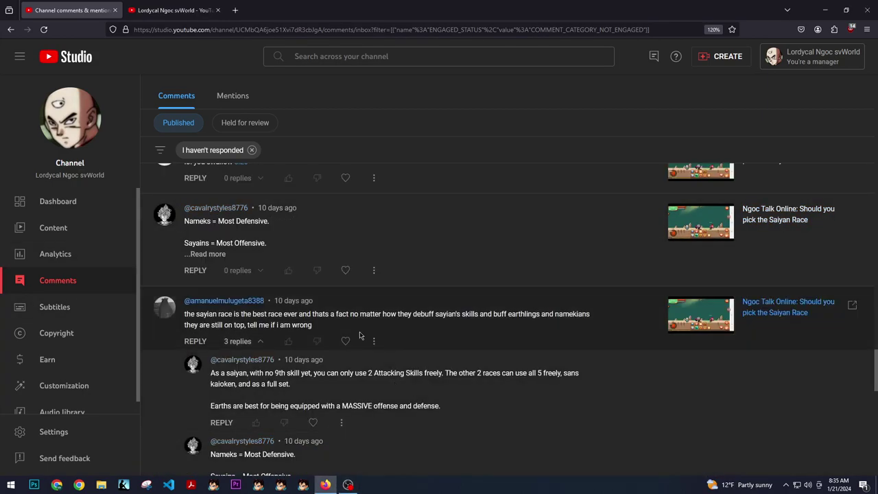
{"action": "scroll", "coordinate": [488, 311], "scroll_direction": "down", "scroll_amount": 4}
{"action": "left_click", "coordinate": [195, 471]}
{"action": "type", "text": "I agree that Saiyans are missing something to their kit bro. Honestly it might be an actual Super Saiyan transformation"}
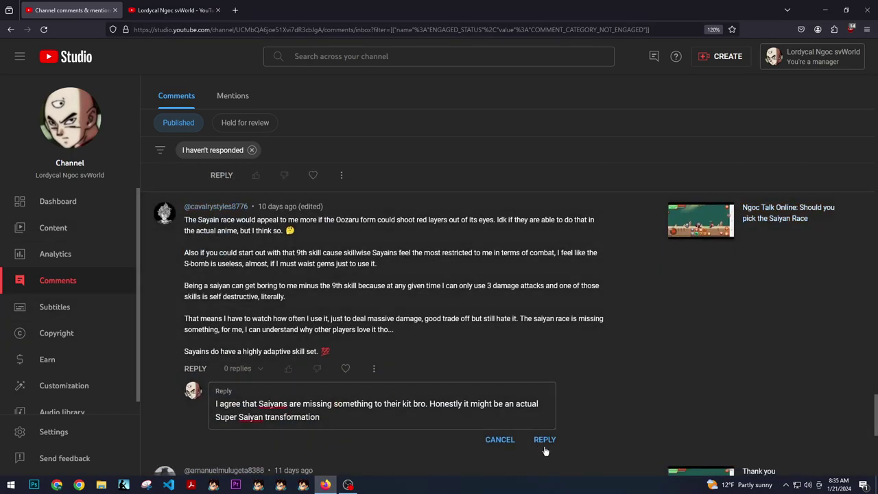
{"action": "left_click", "coordinate": [547, 455]}
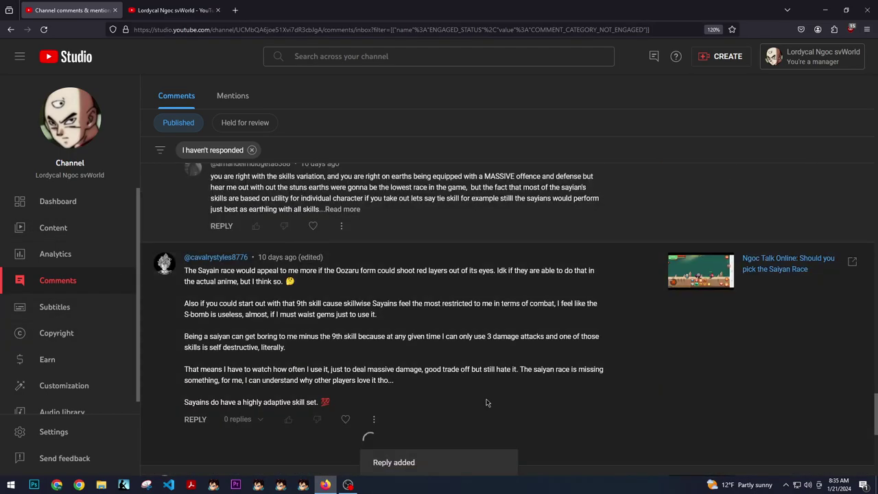
{"action": "scroll", "coordinate": [357, 316], "scroll_direction": "up", "scroll_amount": 4}
{"action": "scroll", "coordinate": [329, 274], "scroll_direction": "down", "scroll_amount": 4}
{"action": "left_click_drag", "start_coordinate": [194, 278], "coordinate": [421, 325]}
- Select and clear several passages of text in the long Saiyan race comment
{"action": "left_click", "coordinate": [421, 321]}
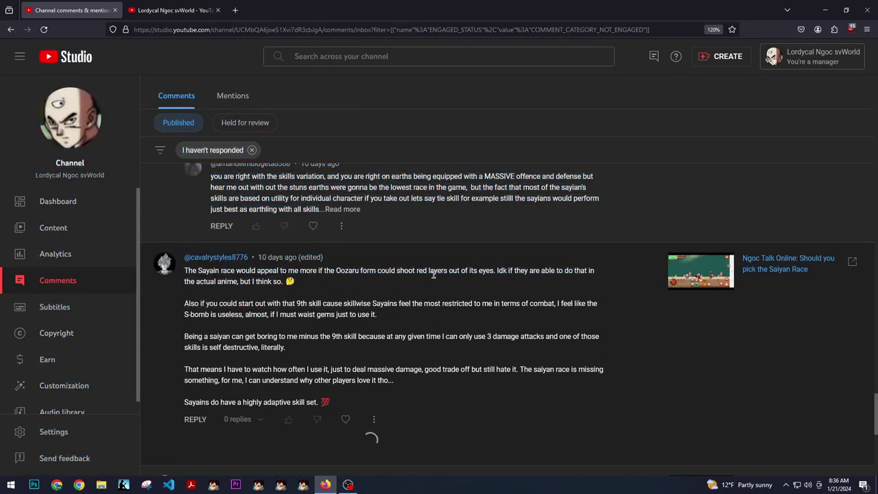
{"action": "mouse_move", "coordinate": [428, 281]}
{"action": "left_mouse_down"}
{"action": "mouse_move", "coordinate": [422, 271]}
{"action": "mouse_move", "coordinate": [443, 280]}
{"action": "left_mouse_up"}
{"action": "scroll", "coordinate": [439, 281], "scroll_direction": "down", "scroll_amount": 1}
{"action": "left_click_drag", "start_coordinate": [283, 230], "coordinate": [315, 230]}
{"action": "left_click", "coordinate": [444, 300]}
{"action": "left_click_drag", "start_coordinate": [444, 300], "coordinate": [439, 282]}
{"action": "left_click", "coordinate": [444, 276]}
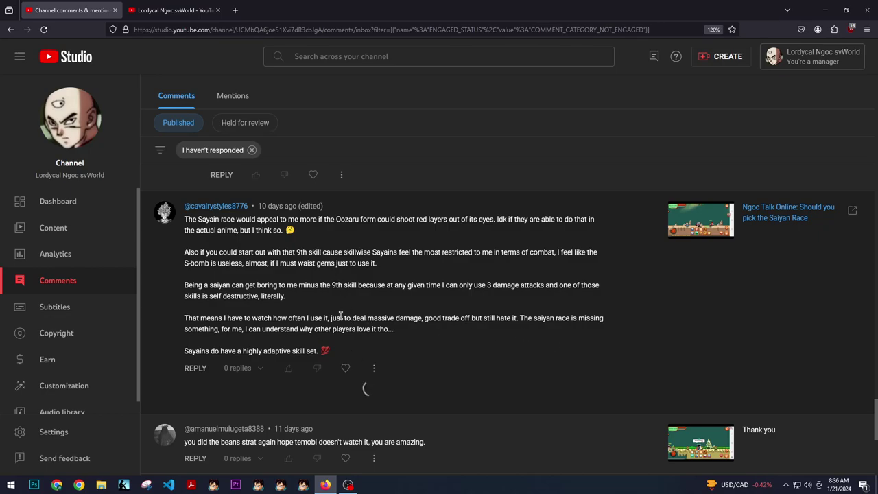
- Heart the long Saiyan race comment and scroll toward the next unanswered comments
{"action": "scroll", "coordinate": [334, 315], "scroll_direction": "down", "scroll_amount": 1}
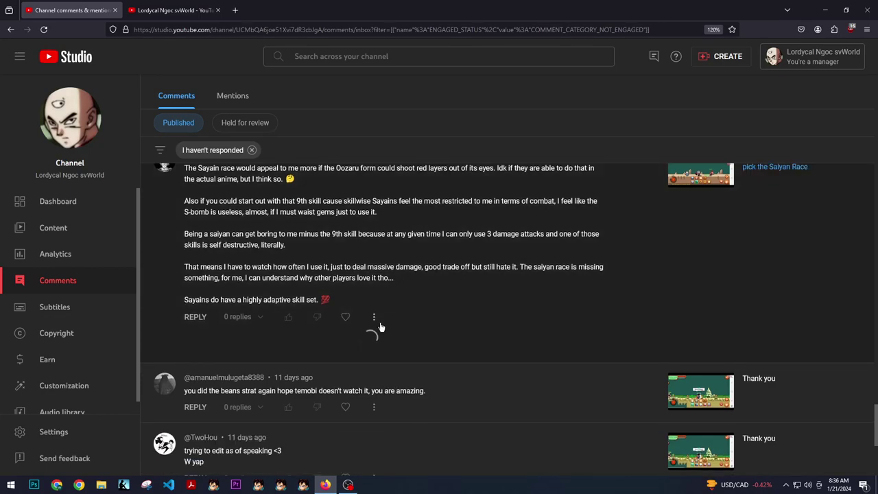
{"action": "left_click", "coordinate": [346, 316]}
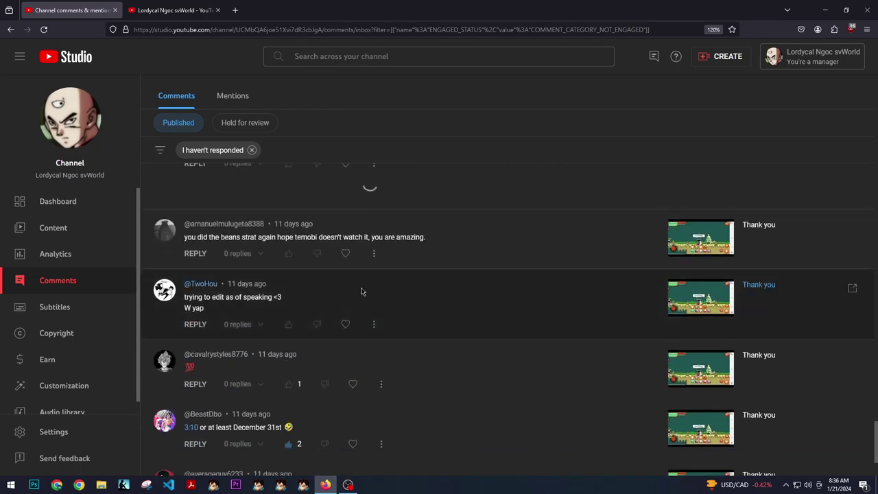
{"action": "scroll", "coordinate": [329, 308], "scroll_direction": "up", "scroll_amount": 3}
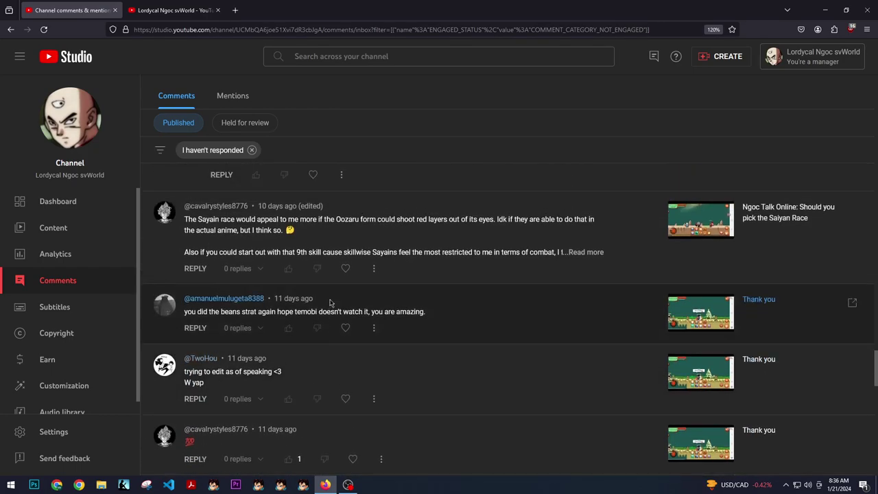
{"action": "scroll", "coordinate": [322, 316], "scroll_direction": "down", "scroll_amount": 7}
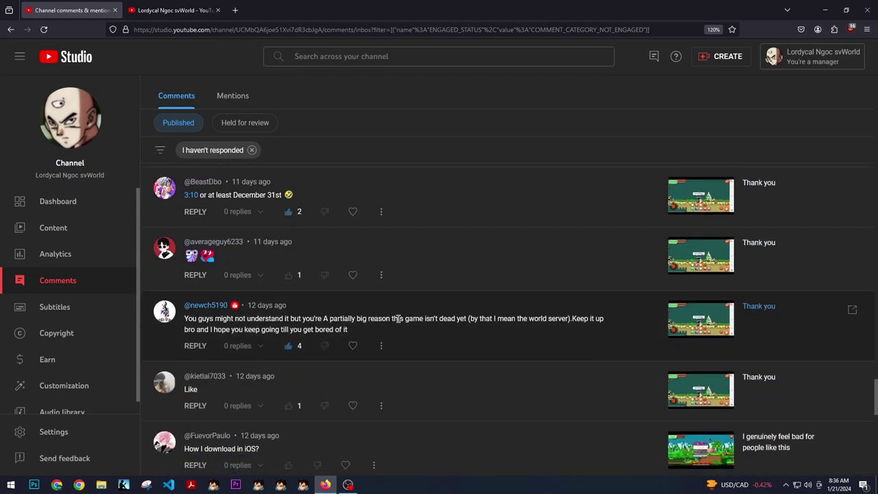
- Heart the keep-the-game-alive comment and reply 'I appreciate that a lot bro'
{"action": "left_click", "coordinate": [353, 346]}
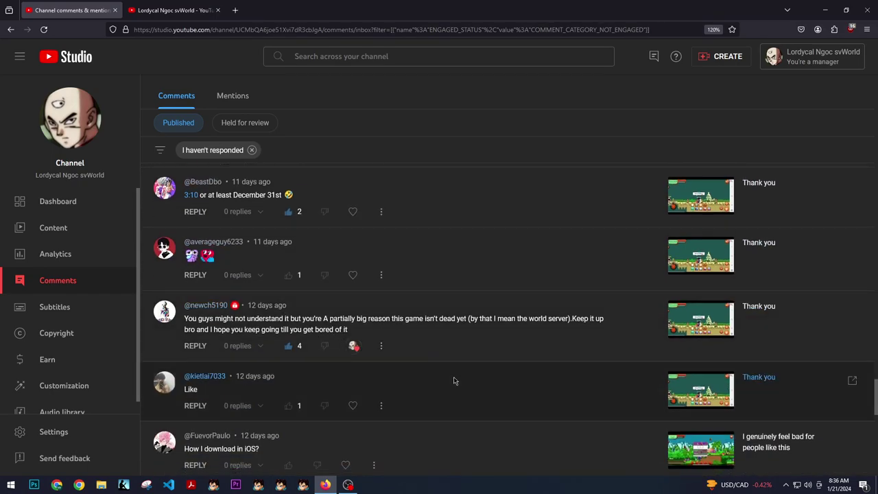
{"action": "left_click", "coordinate": [195, 346]}
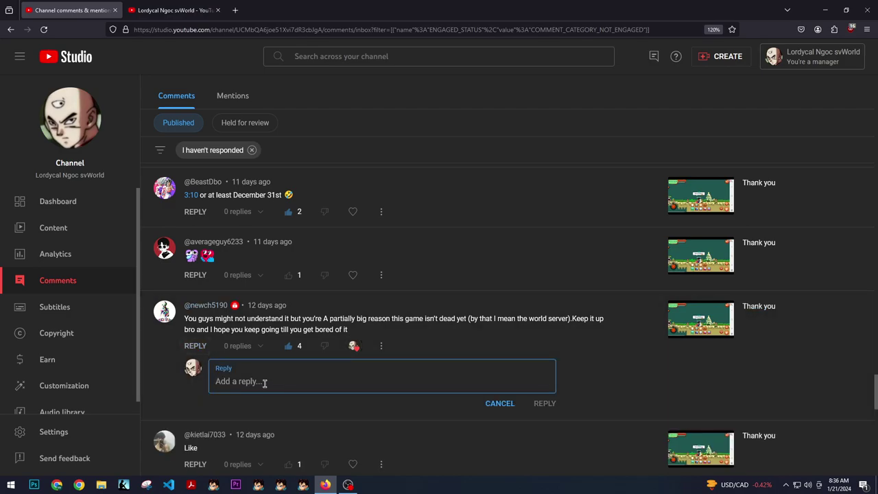
{"action": "type", "text": "I appreciate that a lot bro"}
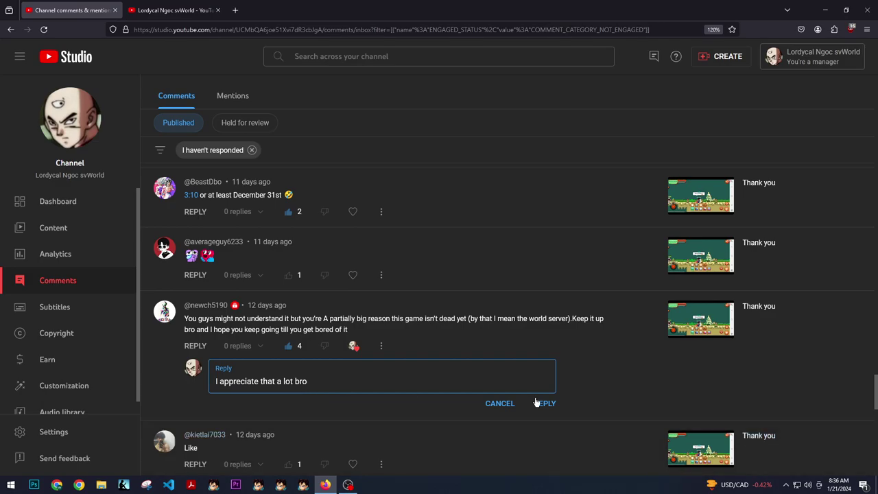
{"action": "left_click", "coordinate": [540, 402]}
{"action": "scroll", "coordinate": [418, 285], "scroll_direction": "down", "scroll_amount": 5}
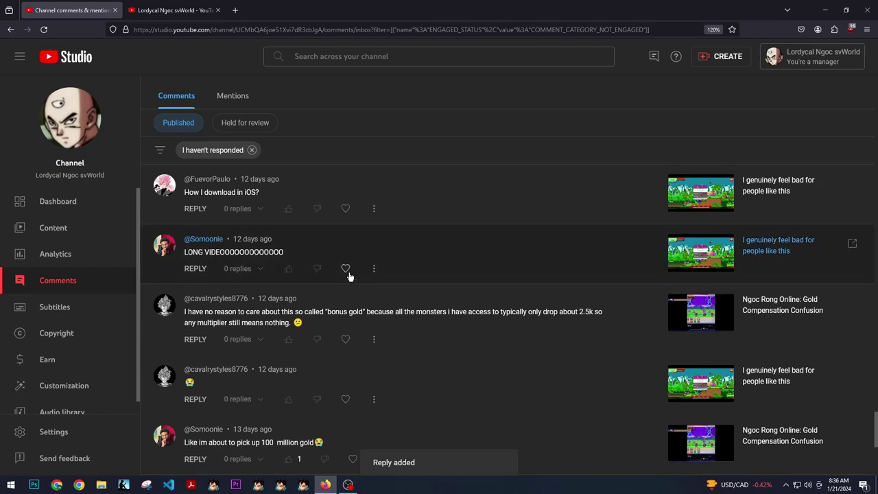
{"action": "scroll", "coordinate": [384, 295], "scroll_direction": "down", "scroll_amount": 3}
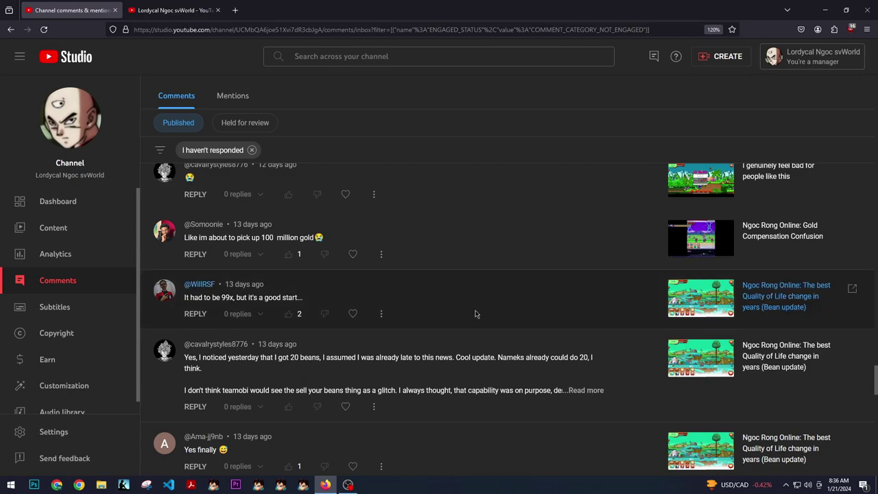
{"action": "scroll", "coordinate": [398, 298], "scroll_direction": "down", "scroll_amount": 3}
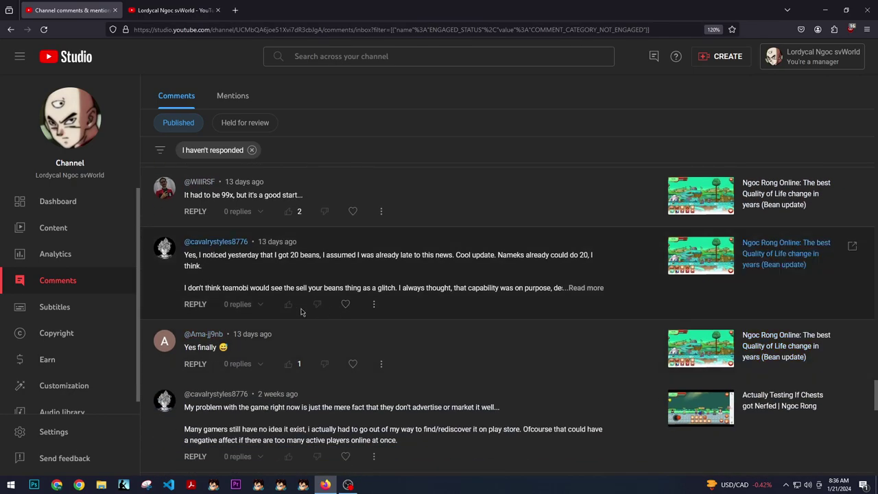
{"action": "scroll", "coordinate": [295, 326], "scroll_direction": "down", "scroll_amount": 3}
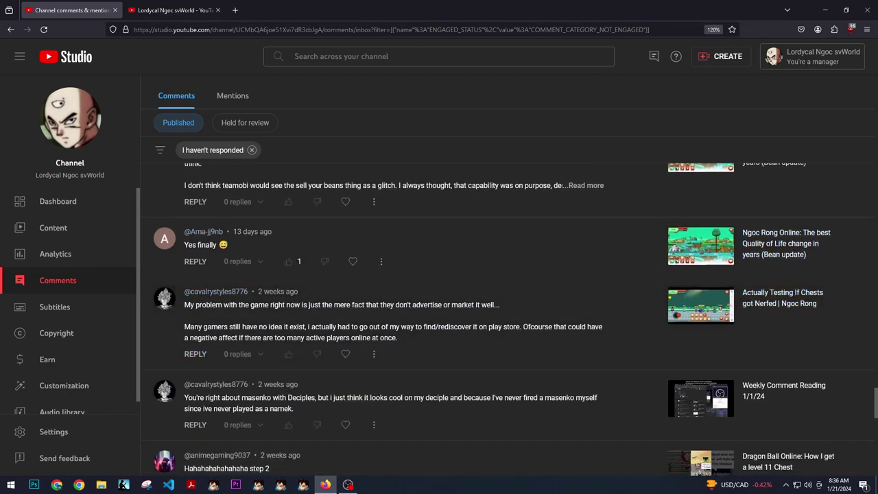